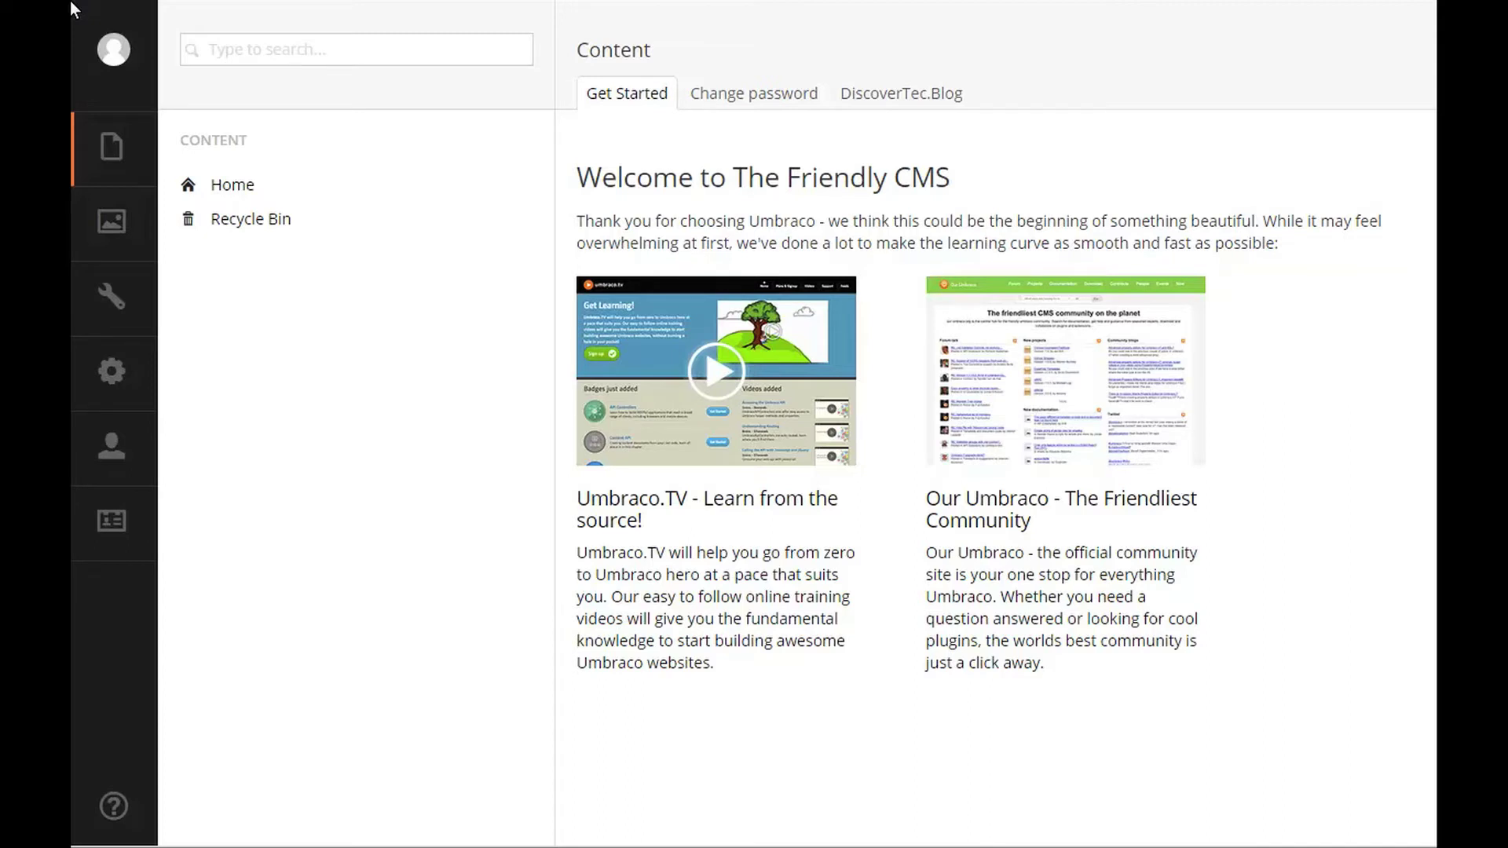
Expand Home in the content tree and open its About child page.
{"action": "left_click", "coordinate": [168, 186]}
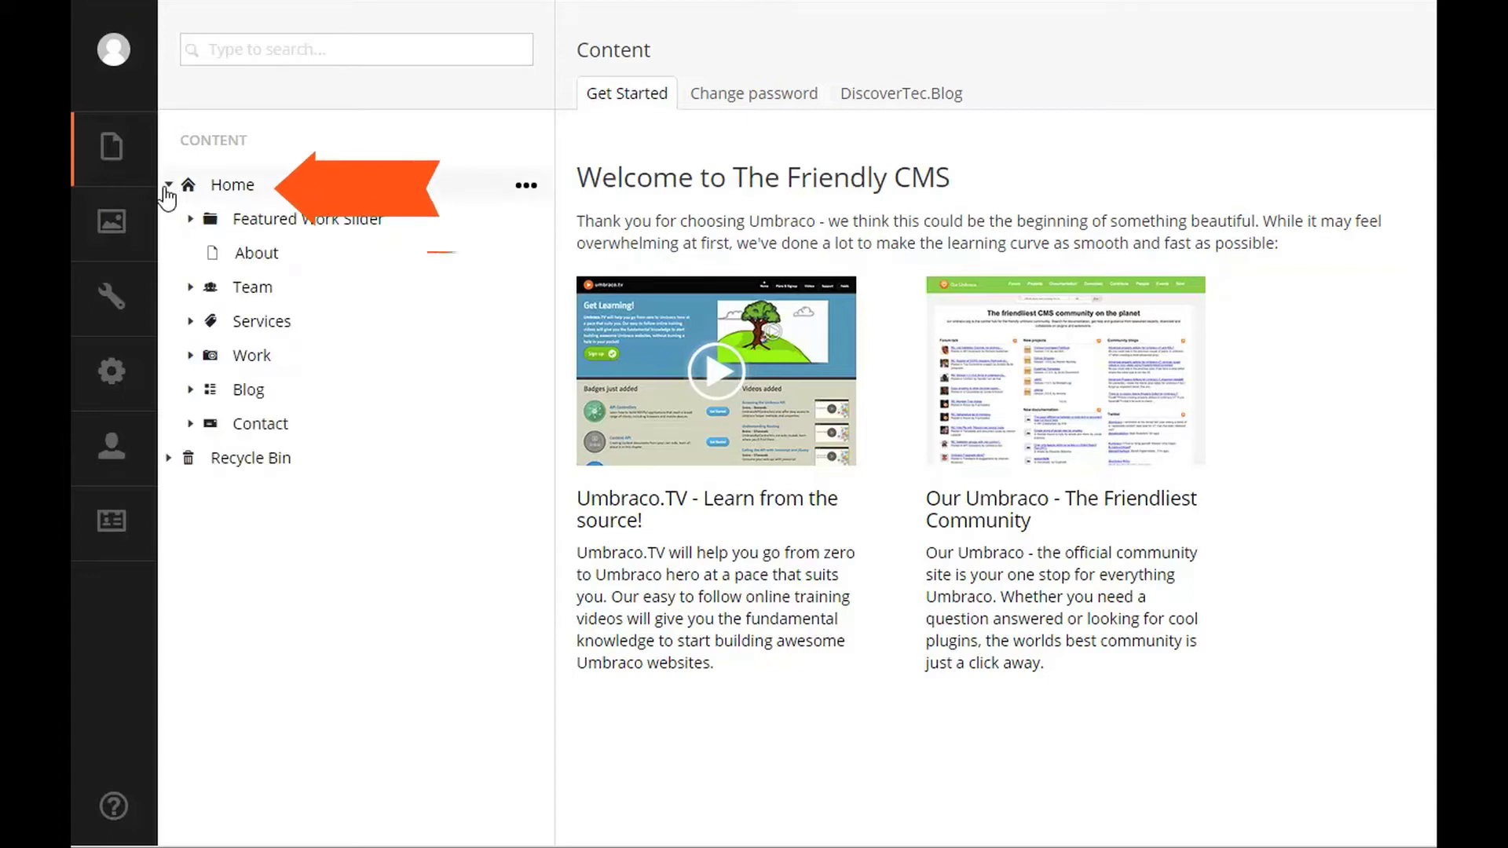
{"action": "left_click", "coordinate": [256, 259]}
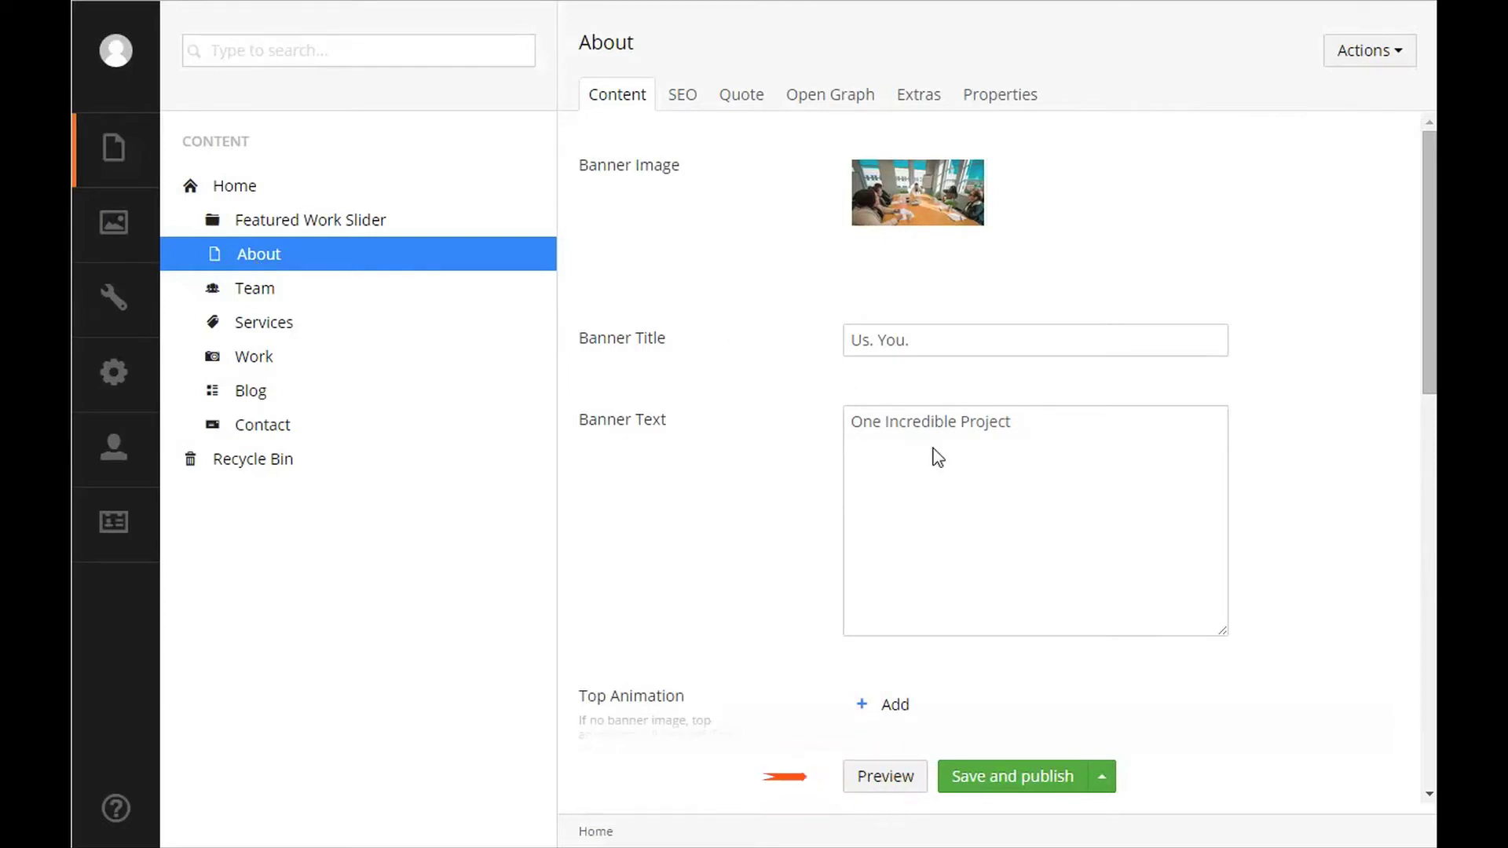
Save and publish the About page, save it once more, and preview it.
{"action": "left_click", "coordinate": [1057, 775]}
{"action": "left_click", "coordinate": [1103, 783]}
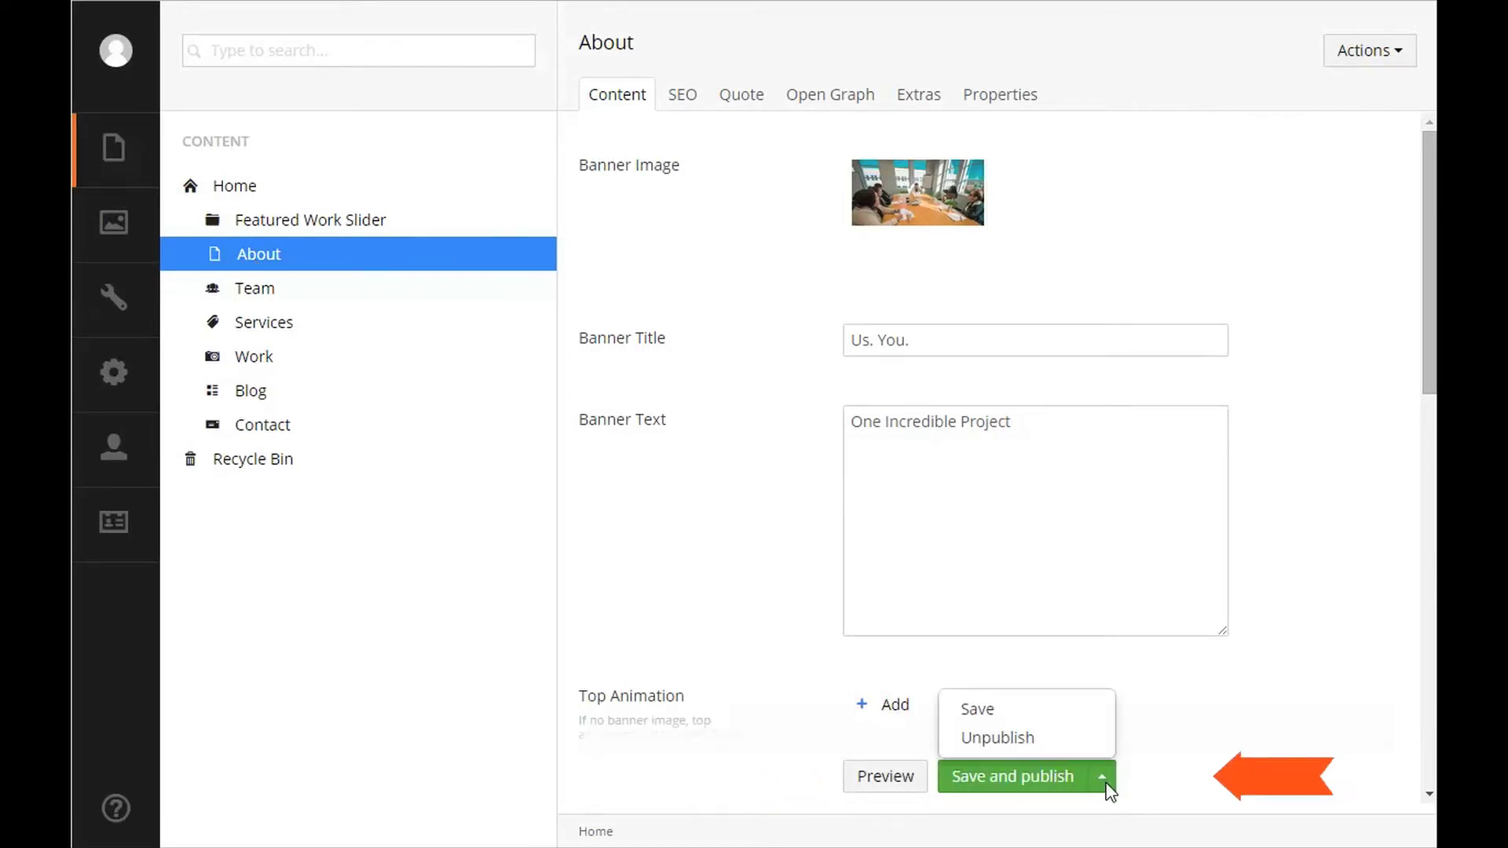
{"action": "left_click", "coordinate": [1019, 714]}
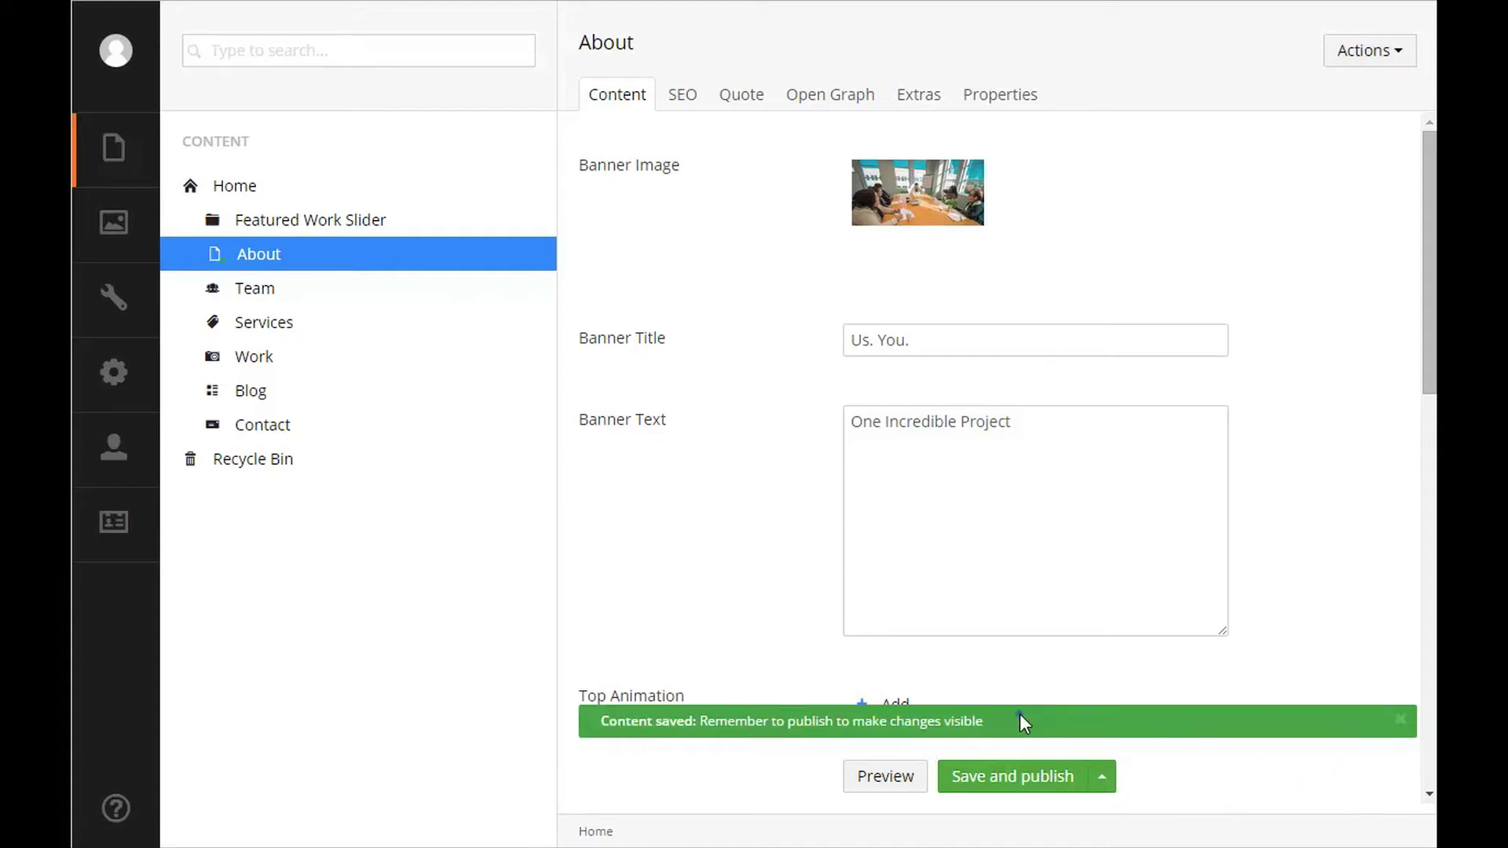
{"action": "left_click", "coordinate": [890, 771]}
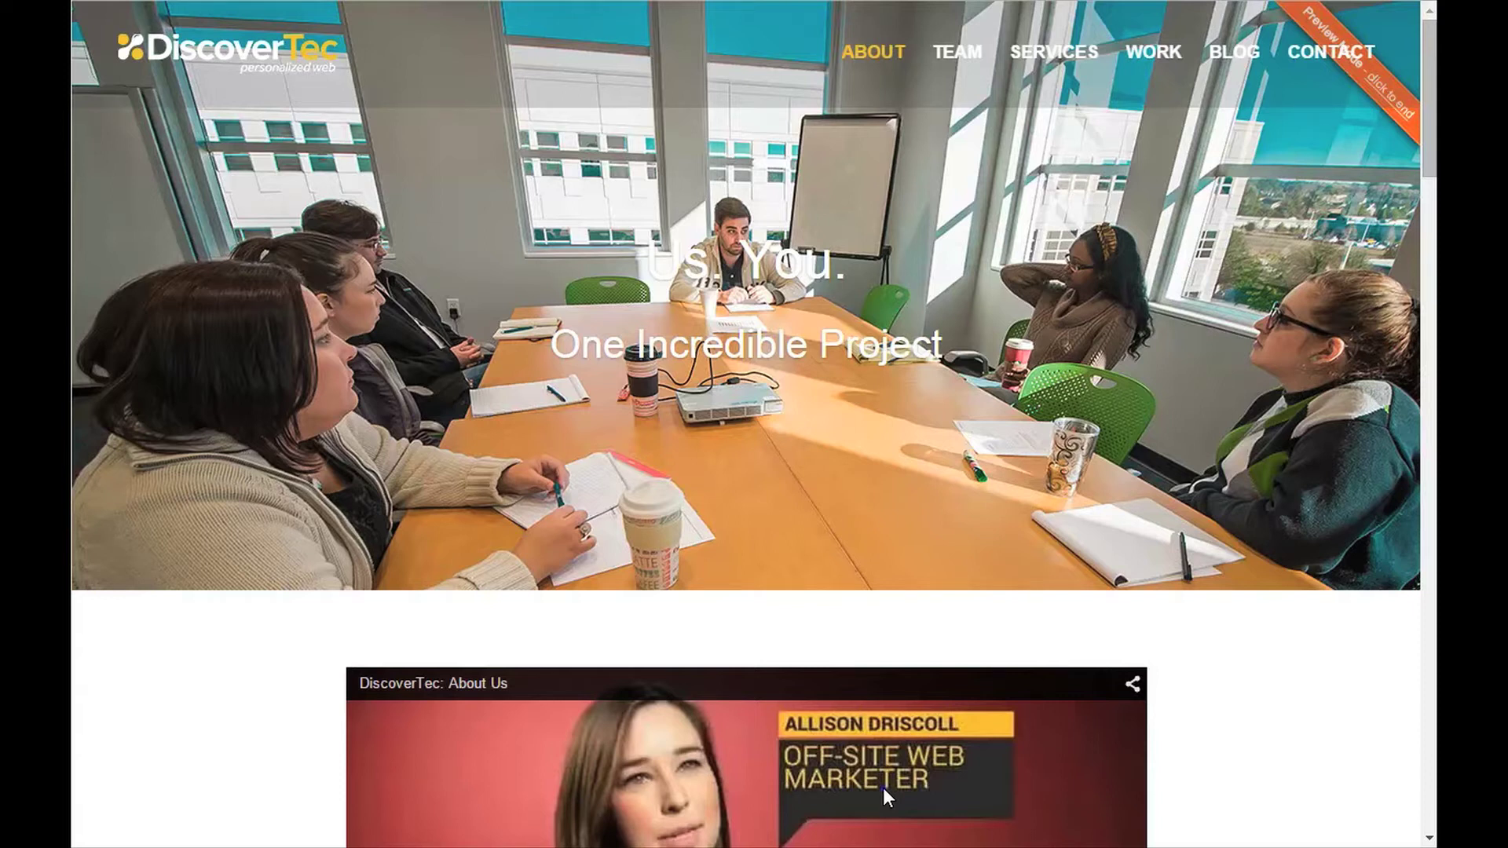
Close the preview with Ctrl+W to return to the About page editor.
{"action": "key", "text": "ctrl+w"}
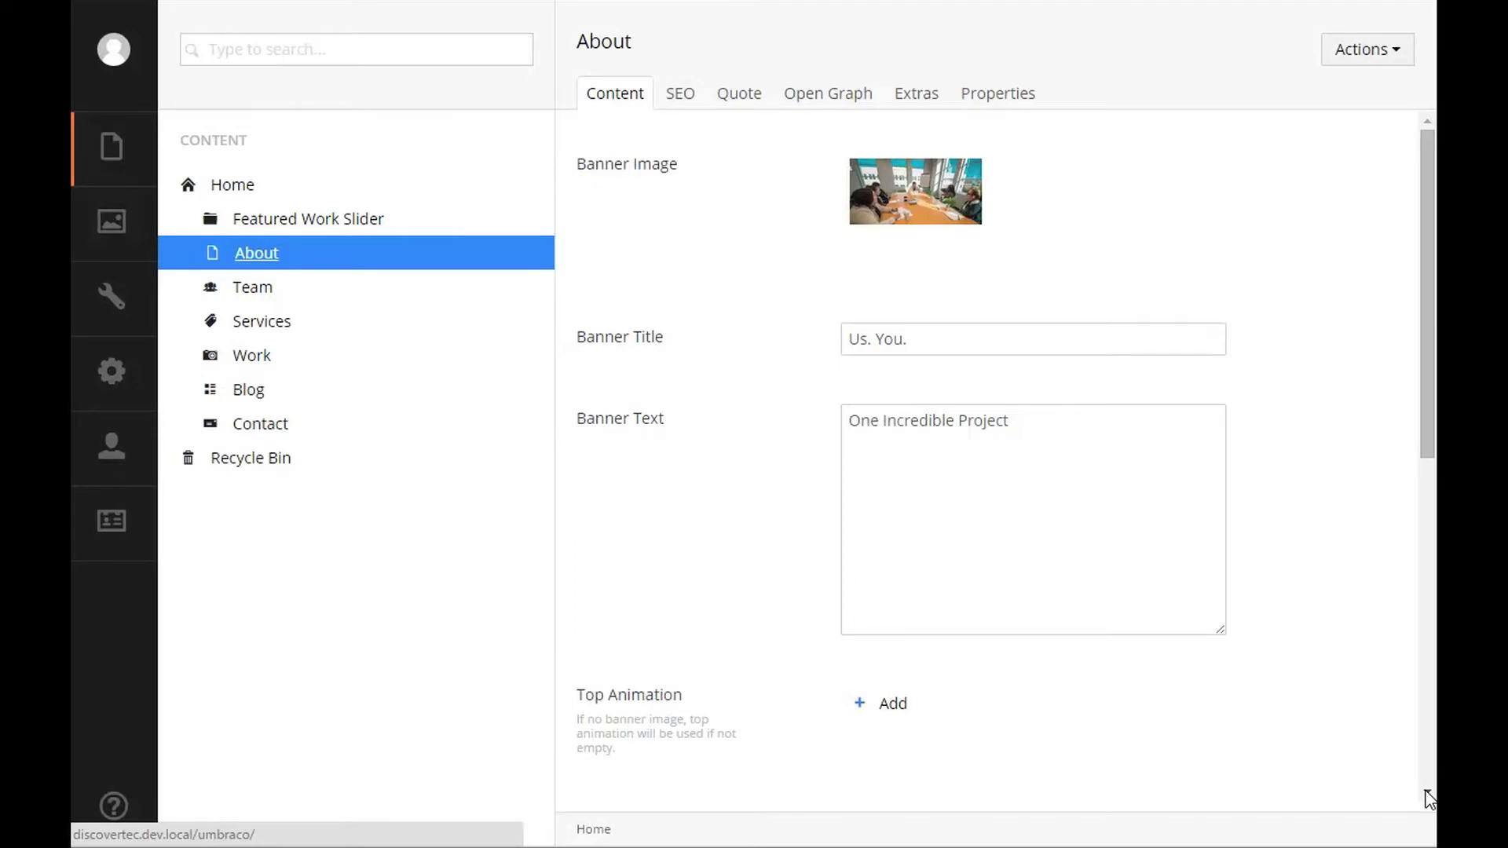
{"action": "scroll", "coordinate": [1428, 797], "scroll_direction": "down", "scroll_amount": 7}
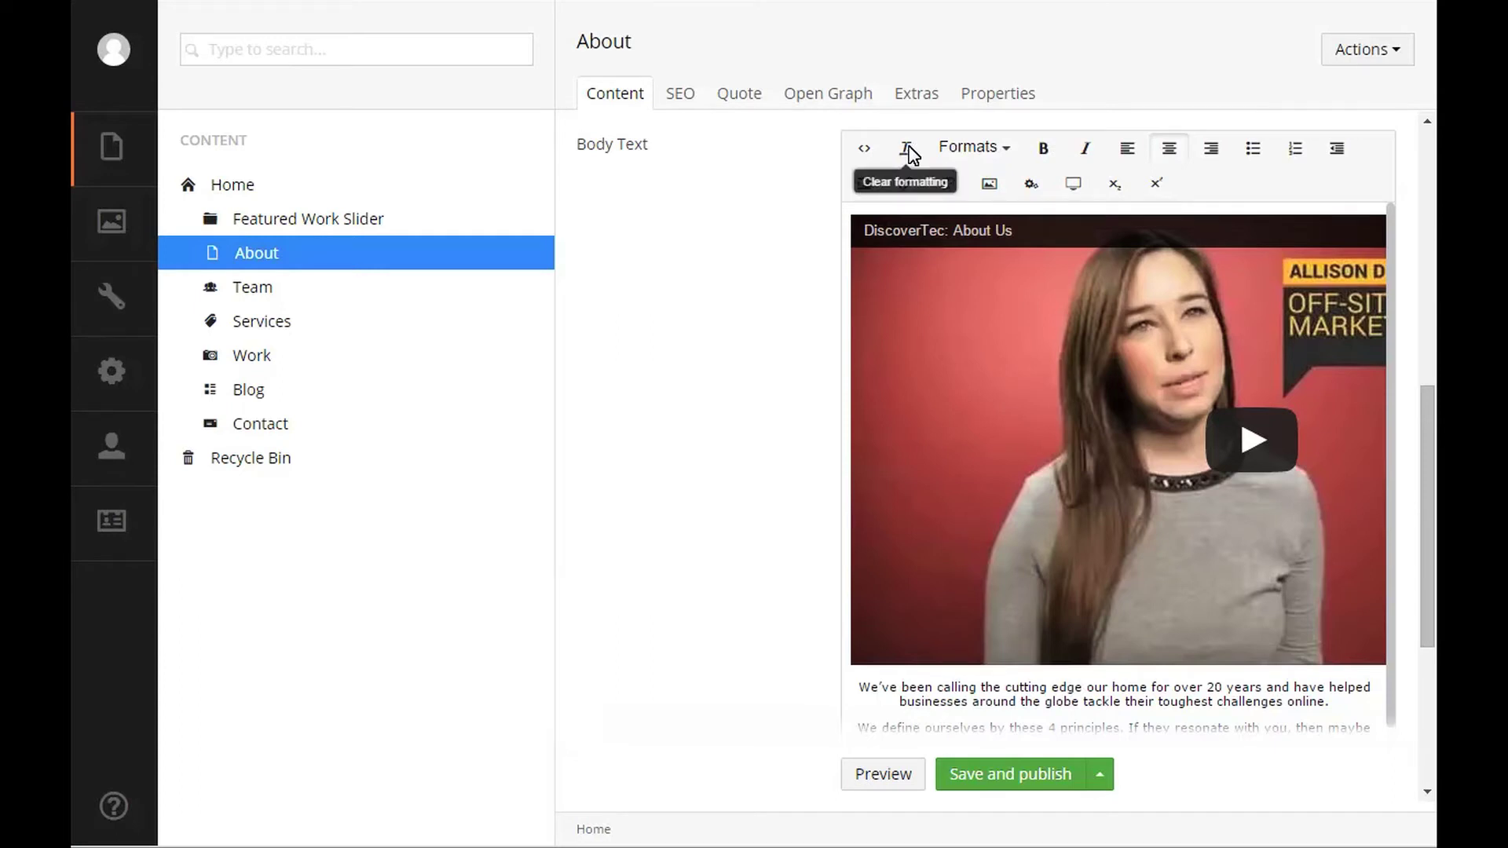
{"action": "left_click", "coordinate": [973, 147]}
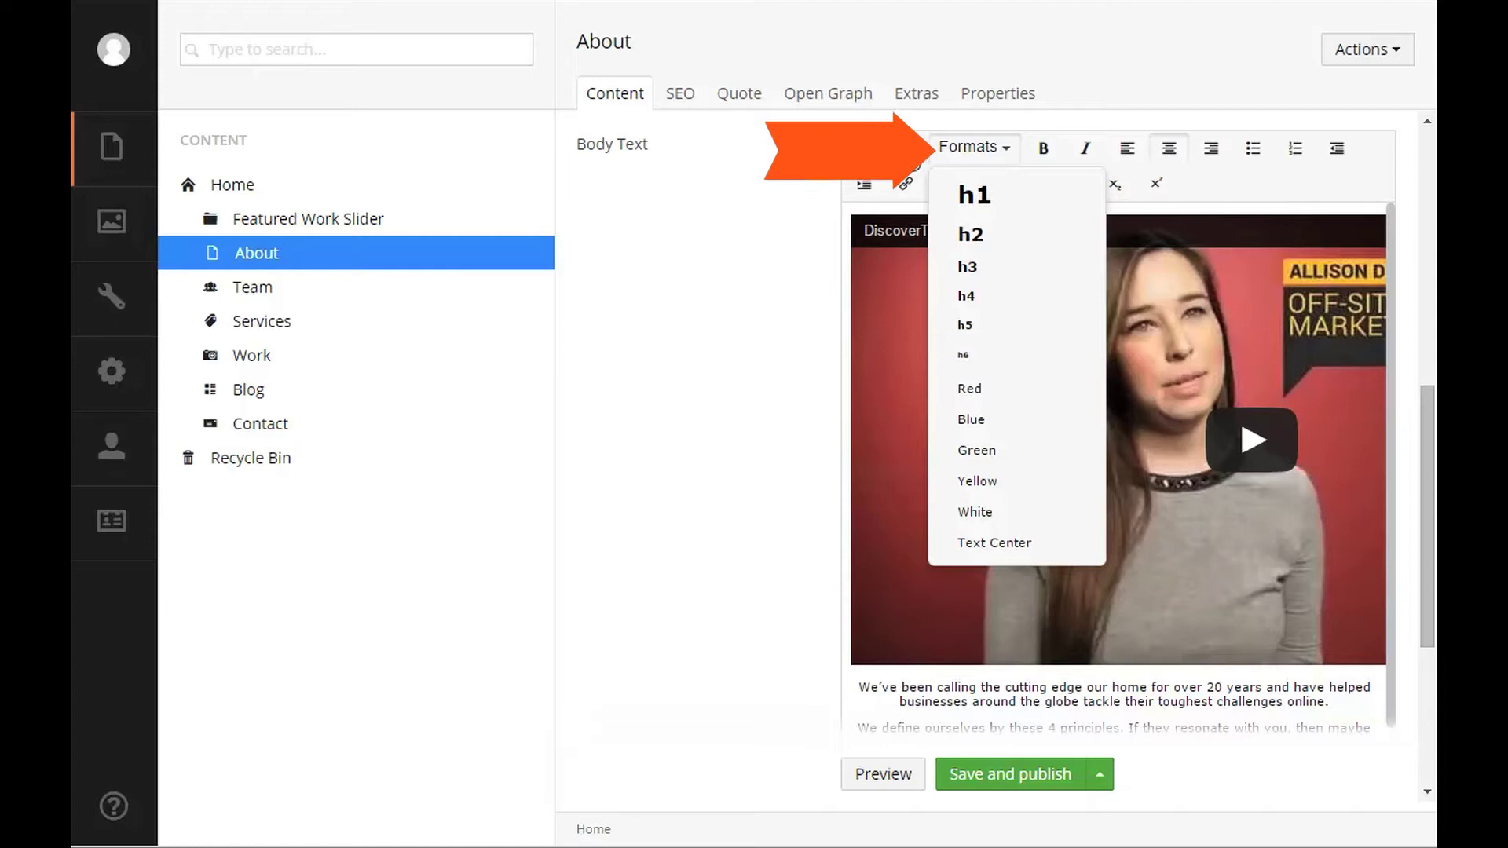
{"action": "left_click", "coordinate": [975, 149]}
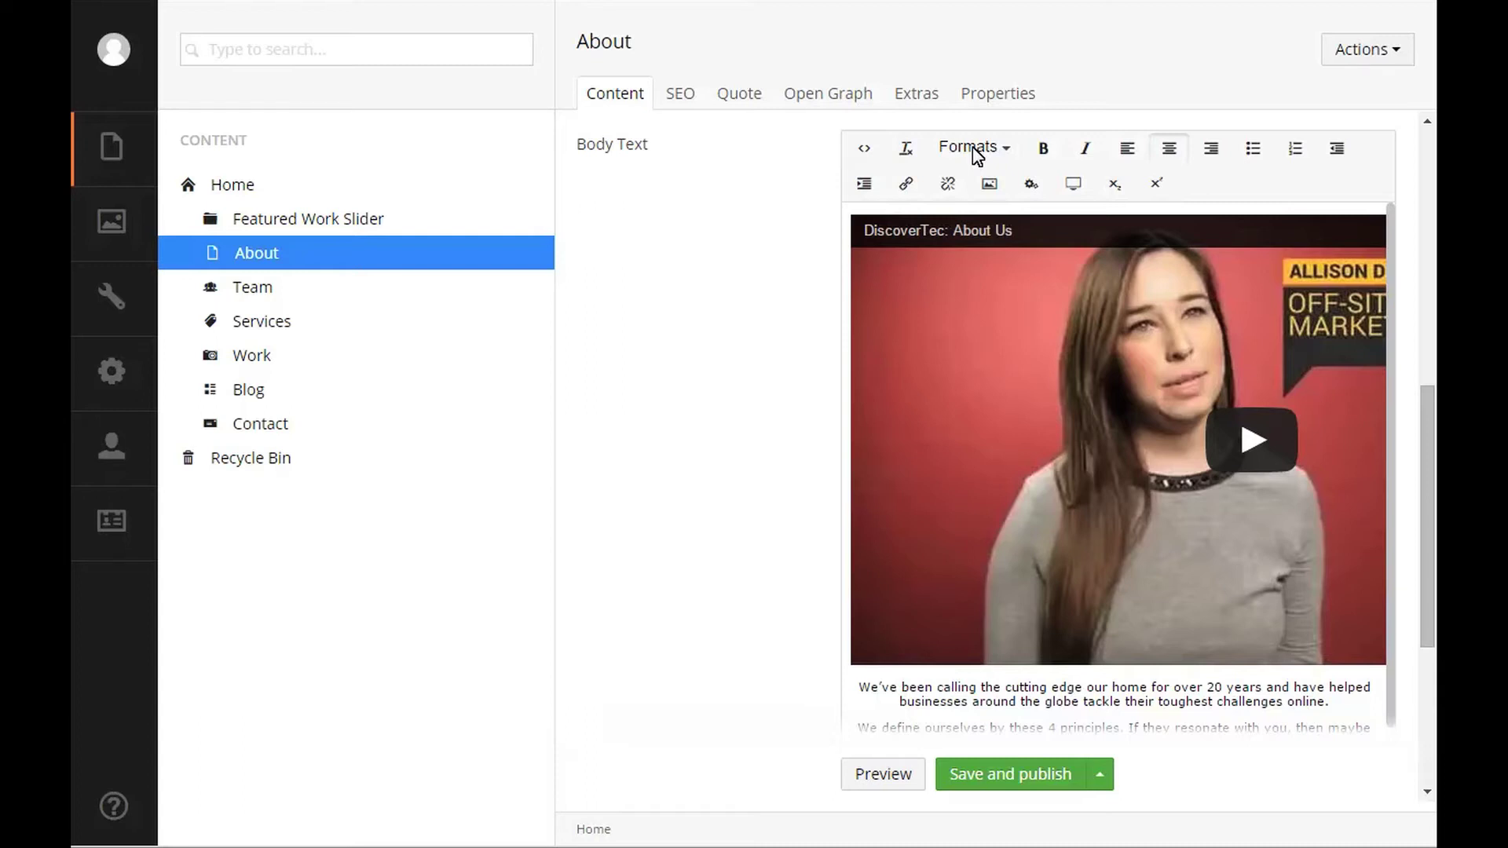
{"action": "left_click", "coordinate": [974, 148]}
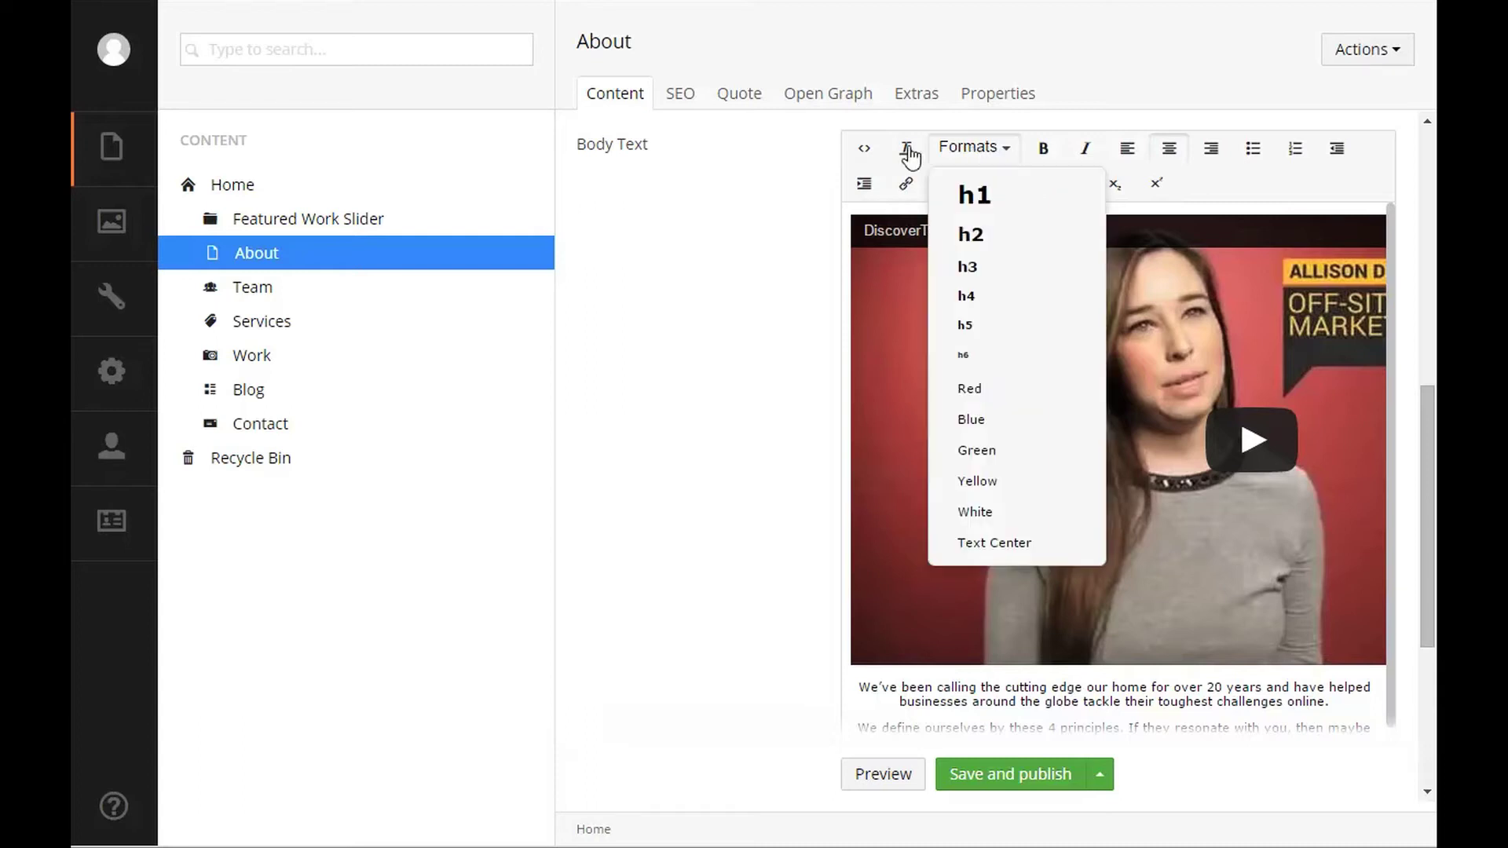
{"action": "left_click", "coordinate": [975, 149]}
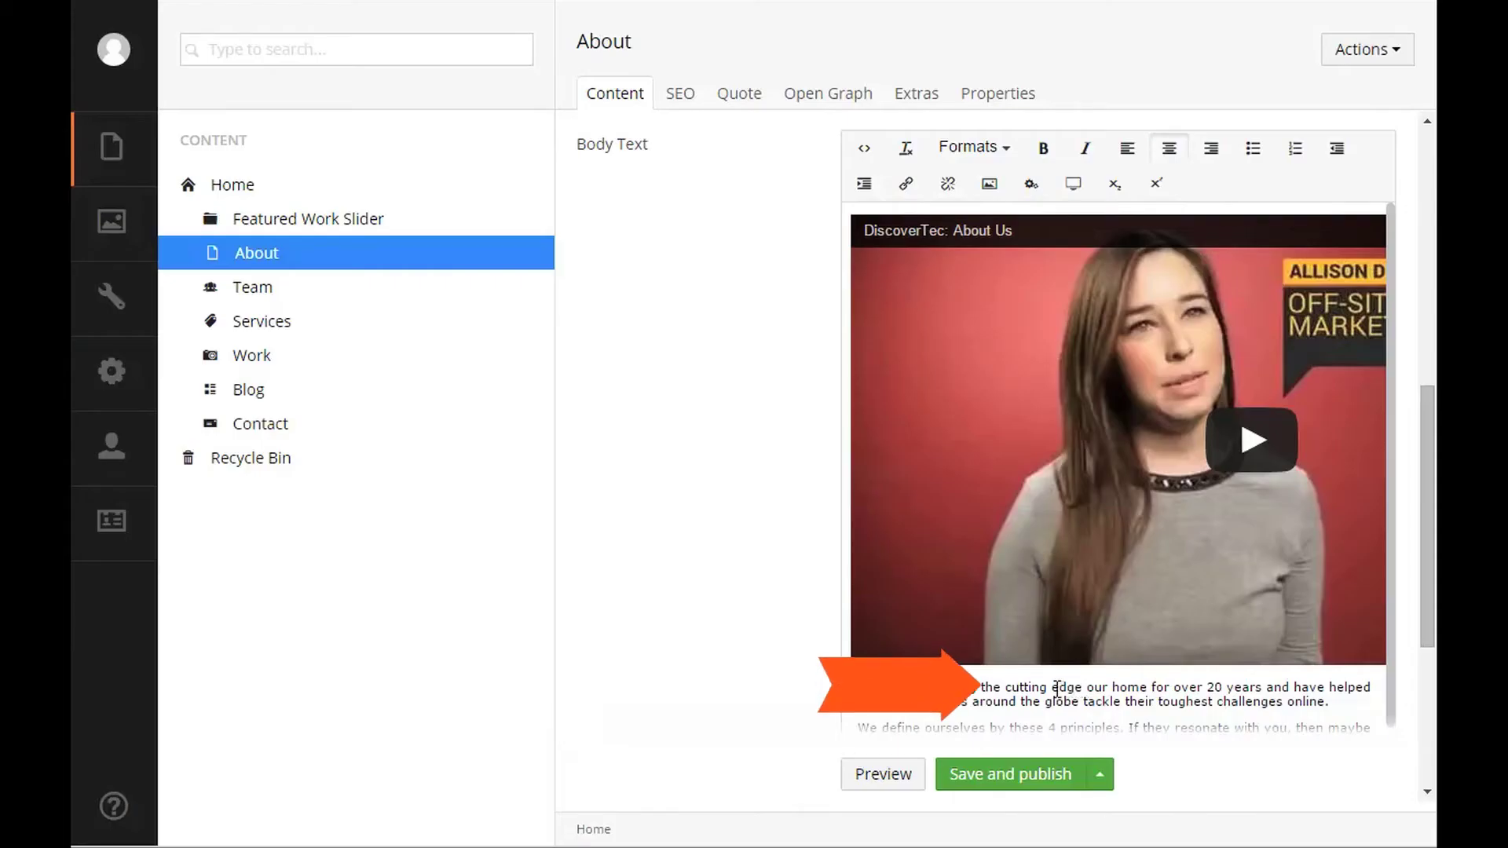
{"action": "left_click_drag", "start_coordinate": [1008, 689], "coordinate": [1082, 691]}
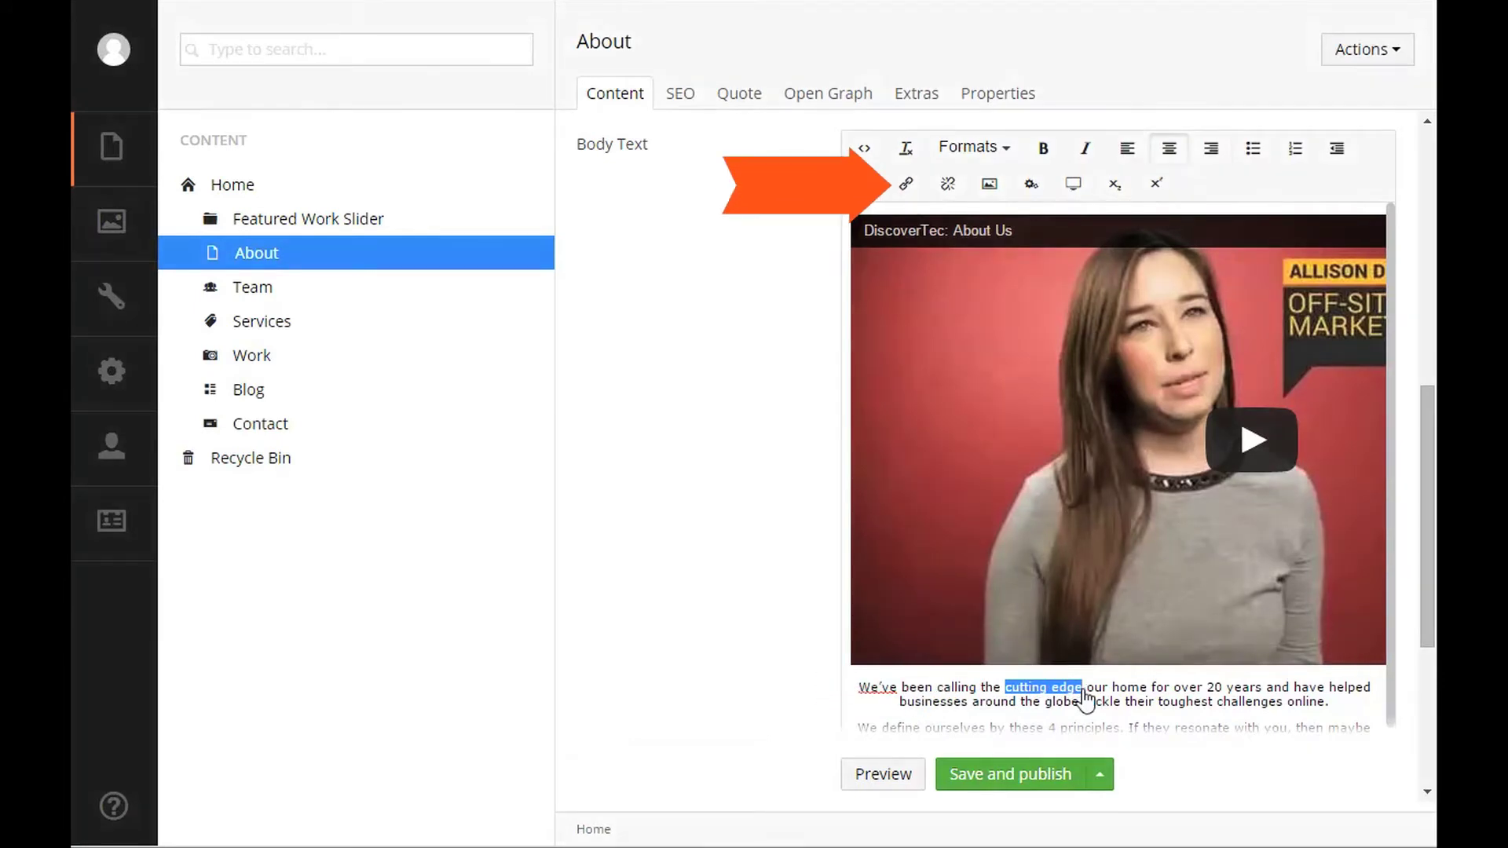
Start inserting a link on the selected words 'cutting edge' in Body Text.
{"action": "left_click", "coordinate": [906, 184]}
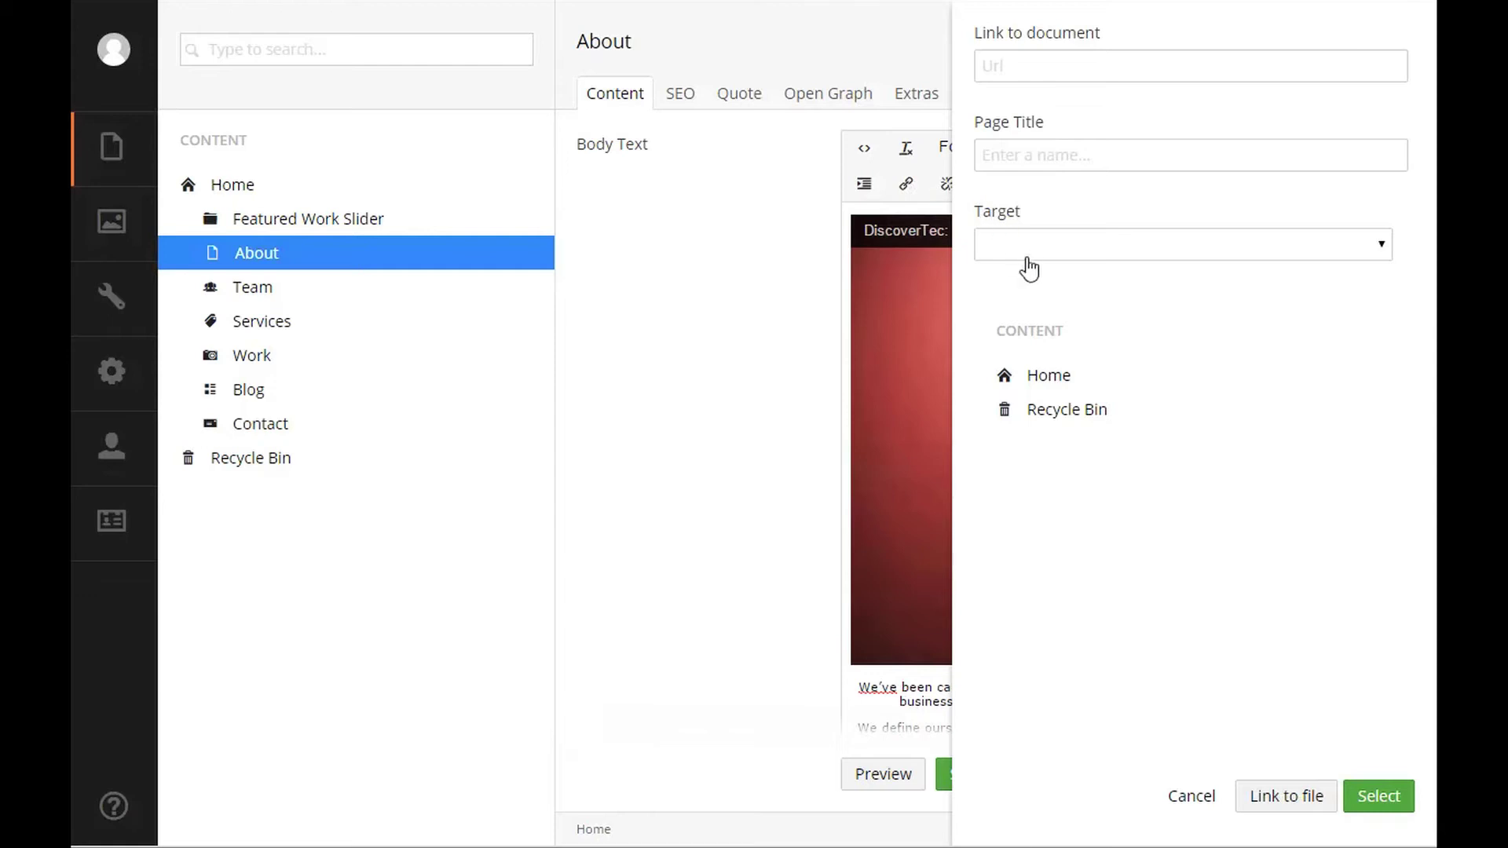
Point the link at the Home page and set it to open in a new window or tab.
{"action": "left_click", "coordinate": [1048, 378]}
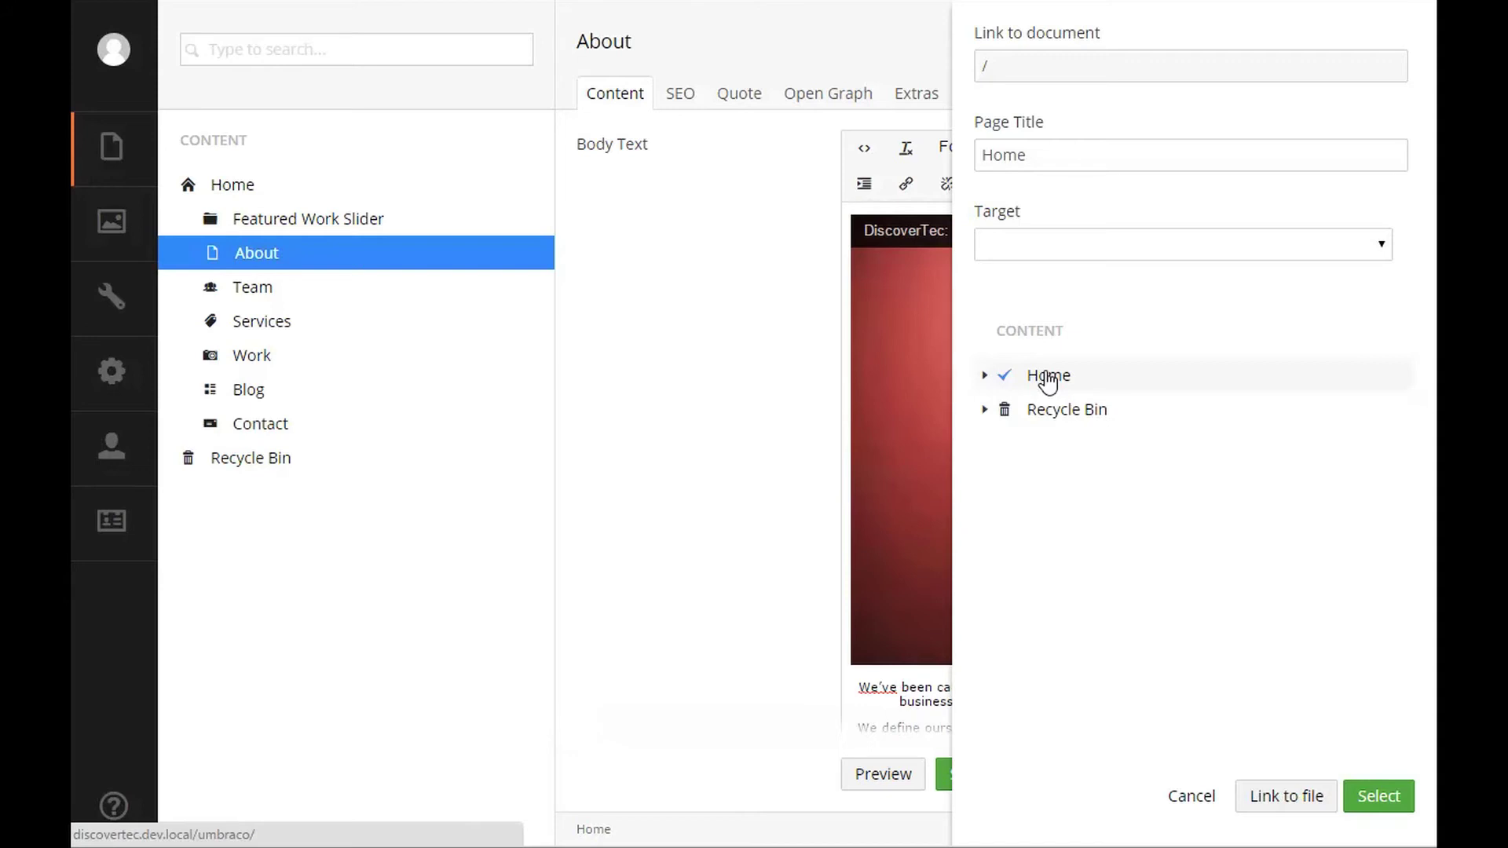
{"action": "left_click", "coordinate": [1381, 246]}
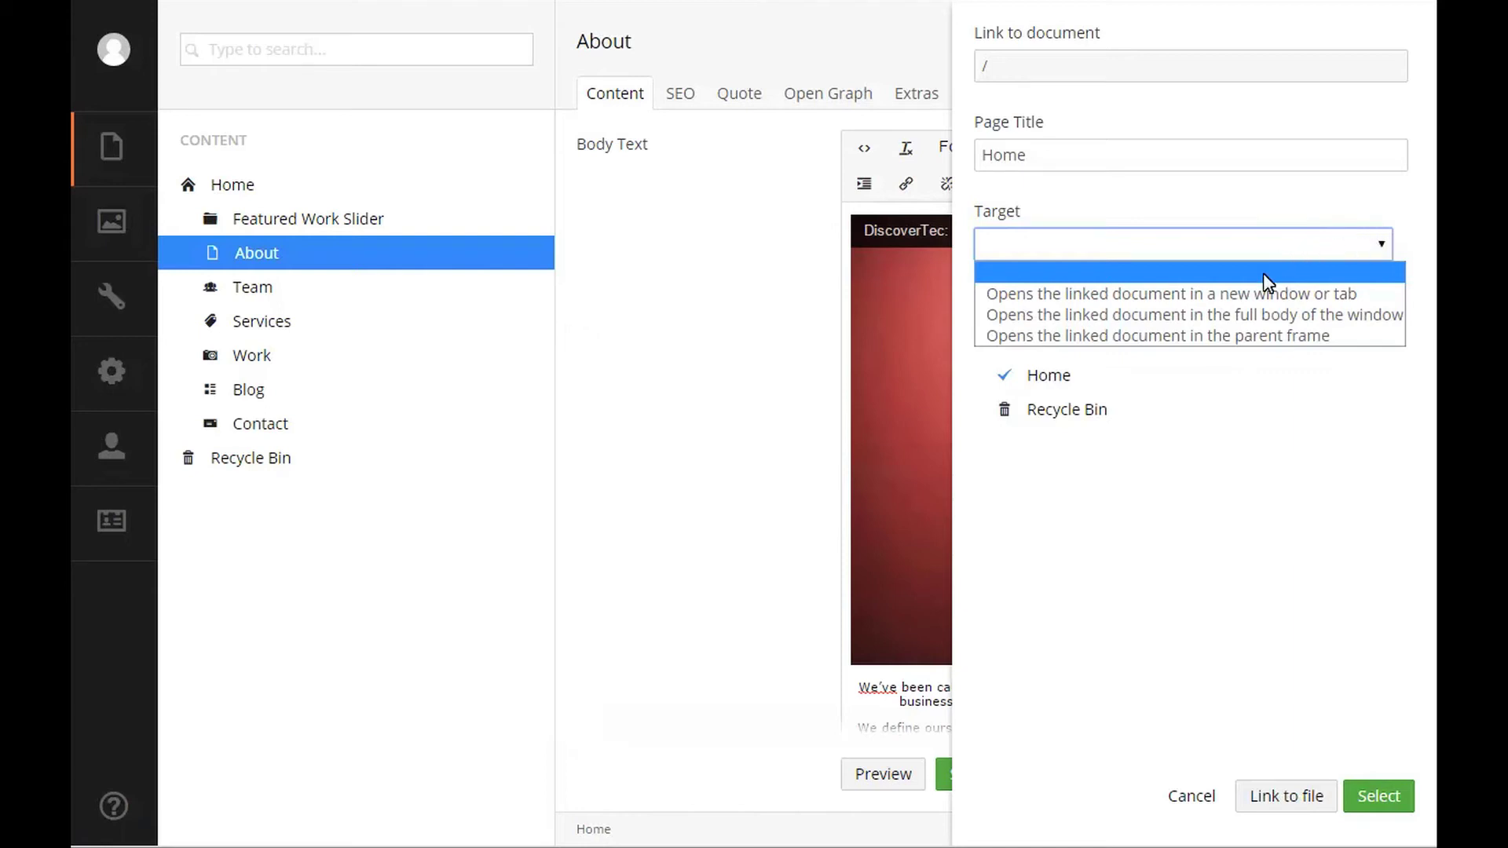
{"action": "left_click", "coordinate": [1262, 294]}
Link 'cutting edge' to marketing-lg.png from the Service Icons media folder.
{"action": "left_click", "coordinate": [1261, 796]}
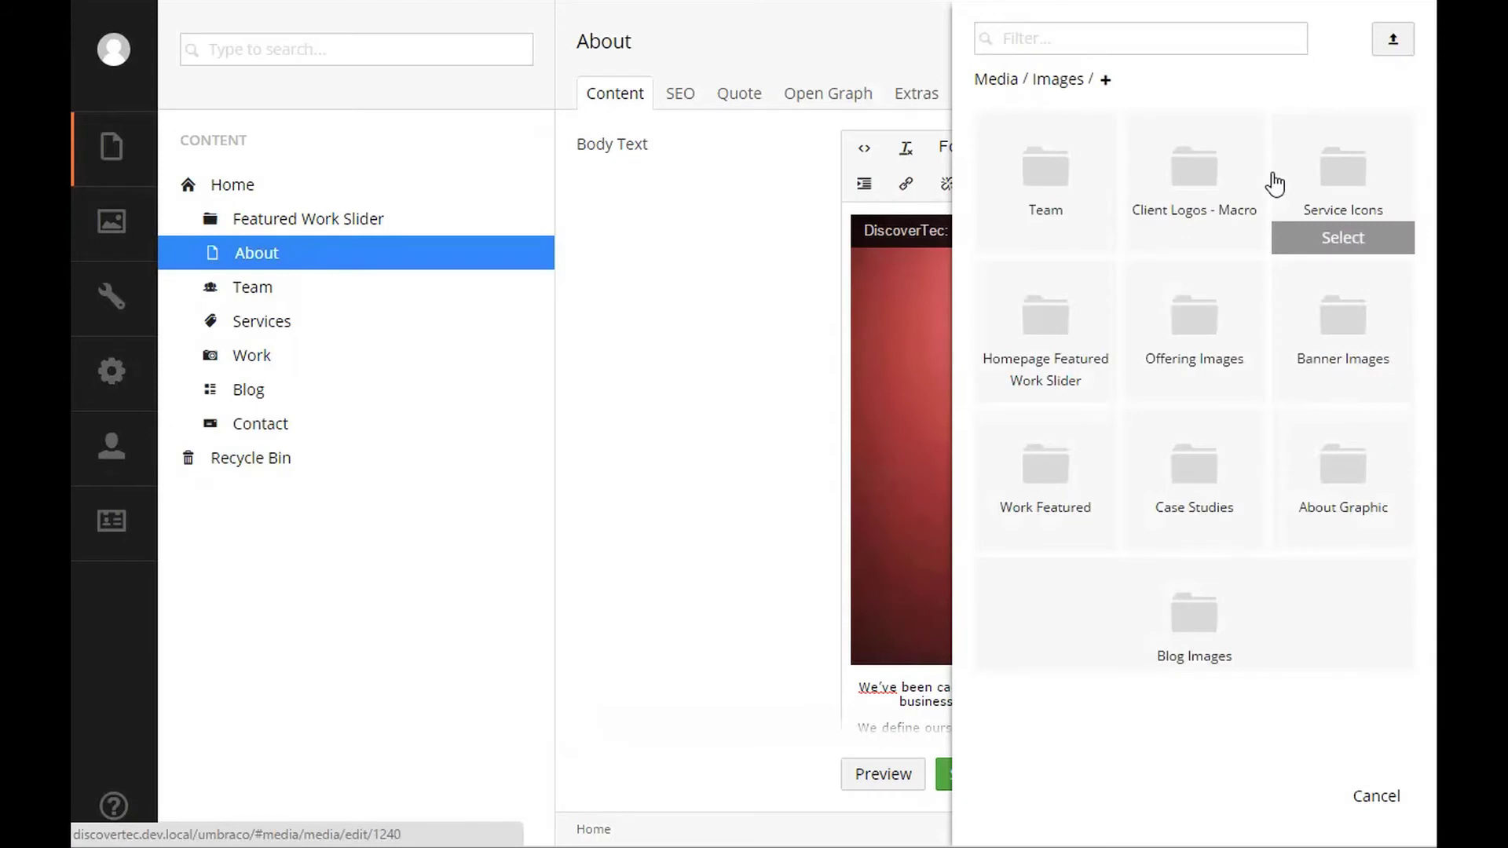
{"action": "left_click", "coordinate": [1344, 171]}
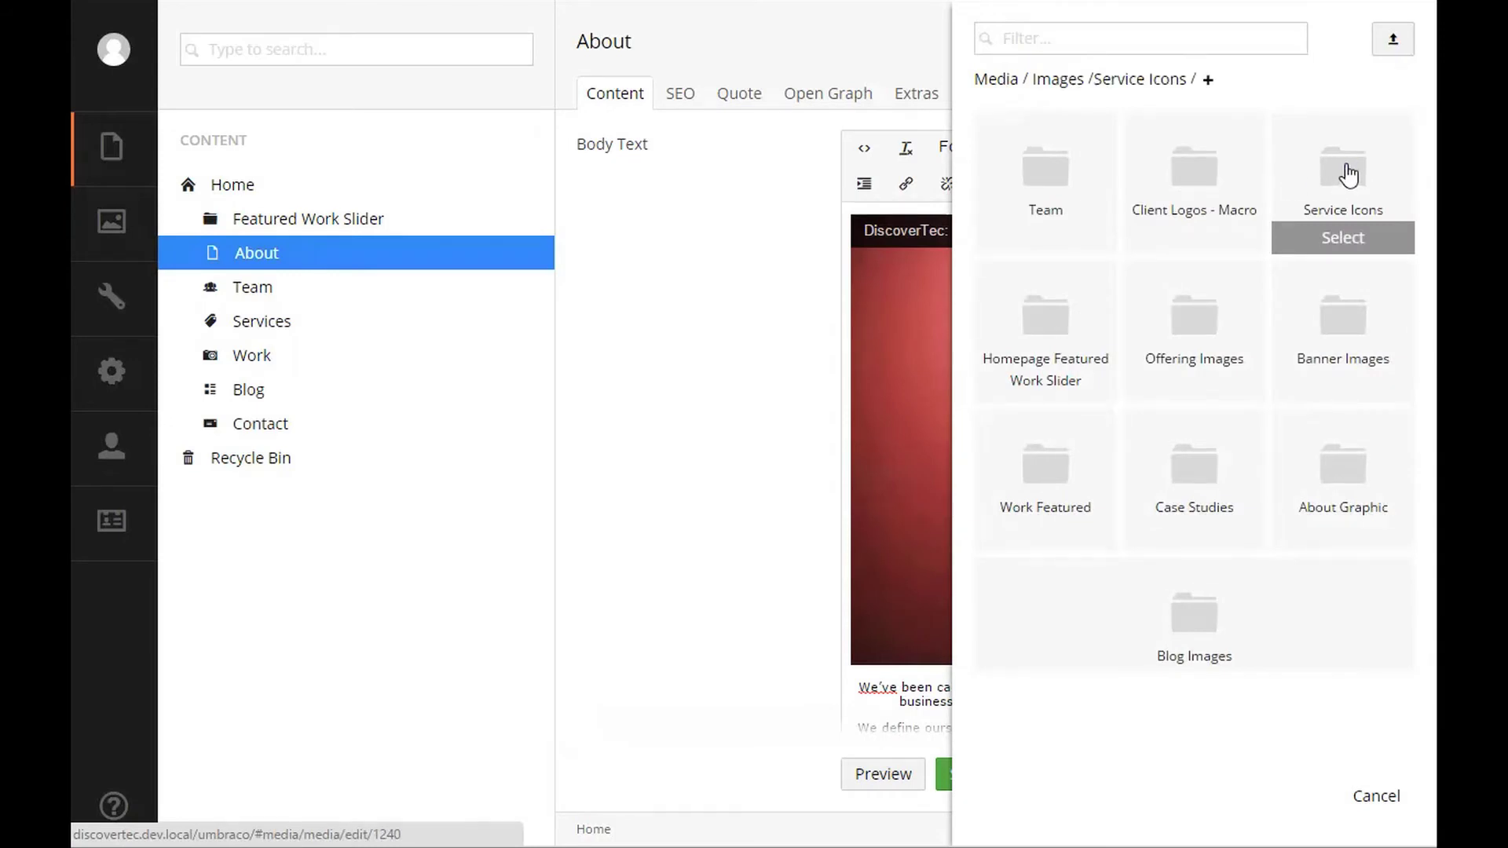
{"action": "left_click", "coordinate": [1020, 220]}
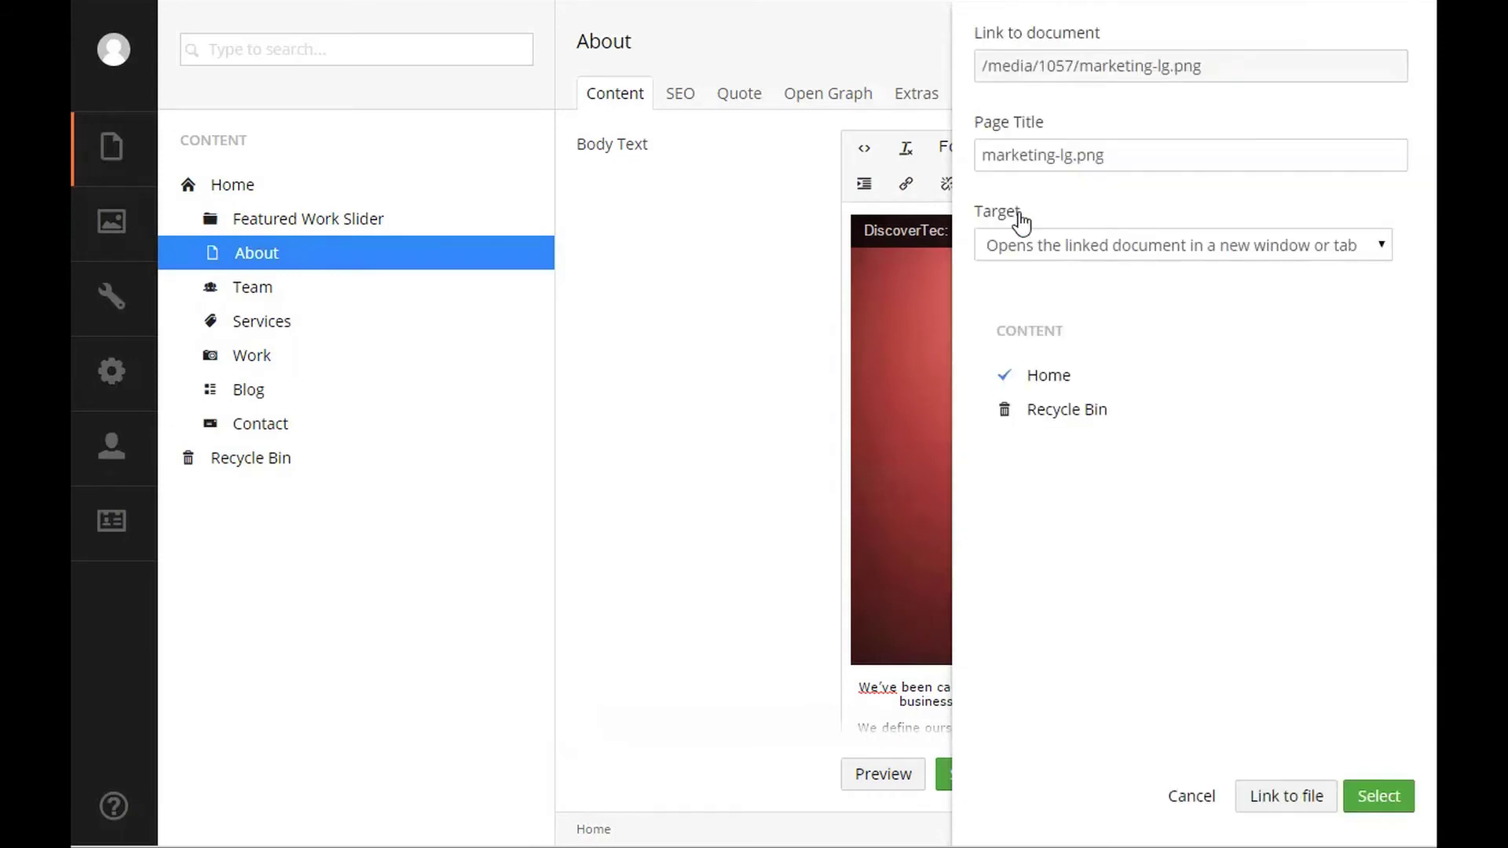
{"action": "left_click", "coordinate": [1357, 795]}
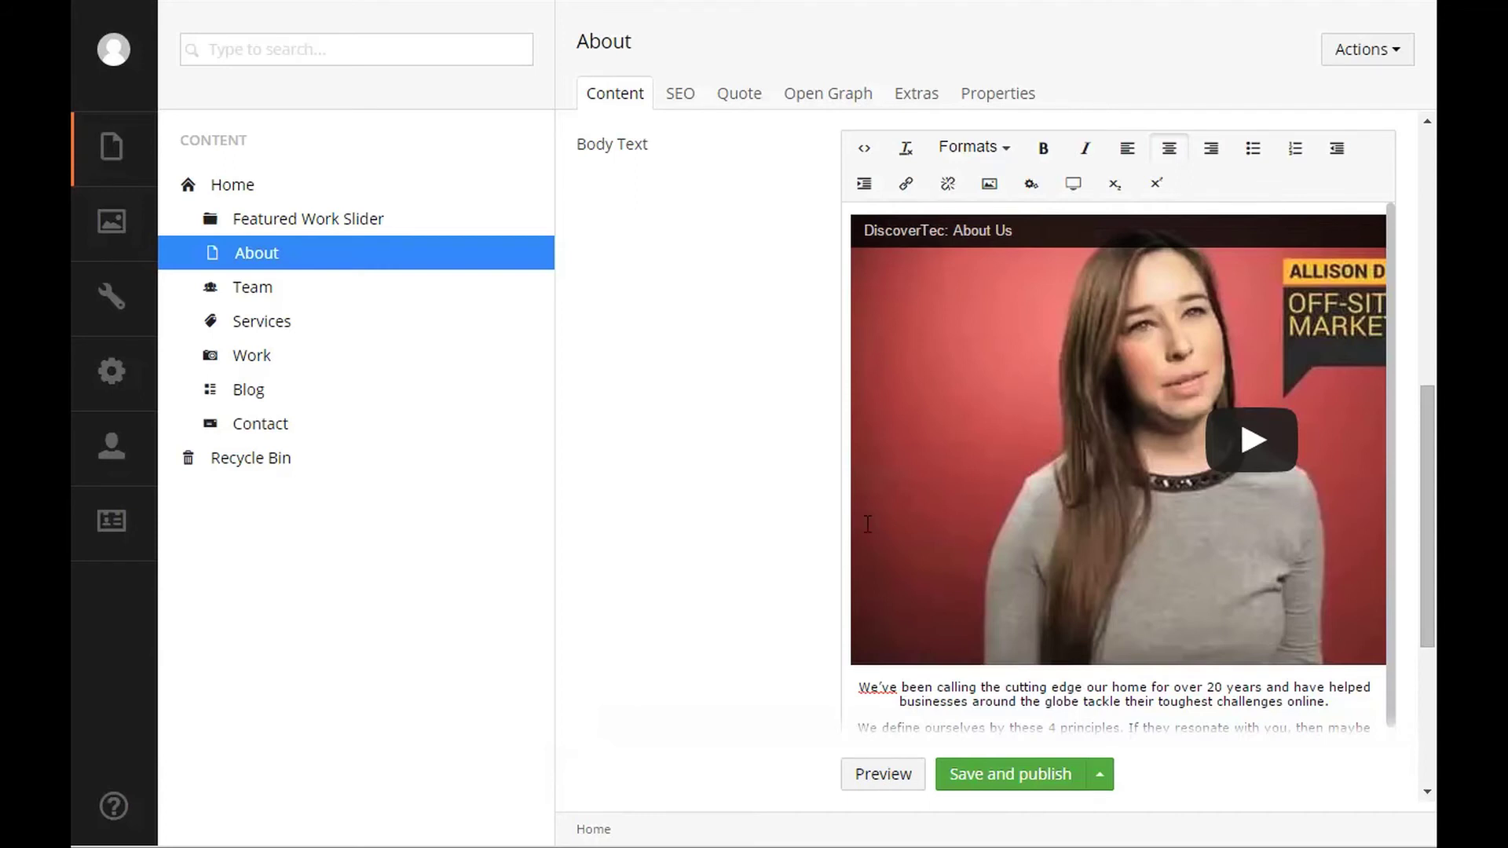
Place the cursor before 'We've' in Body Text and bring up the image media picker.
{"action": "left_click", "coordinate": [862, 688]}
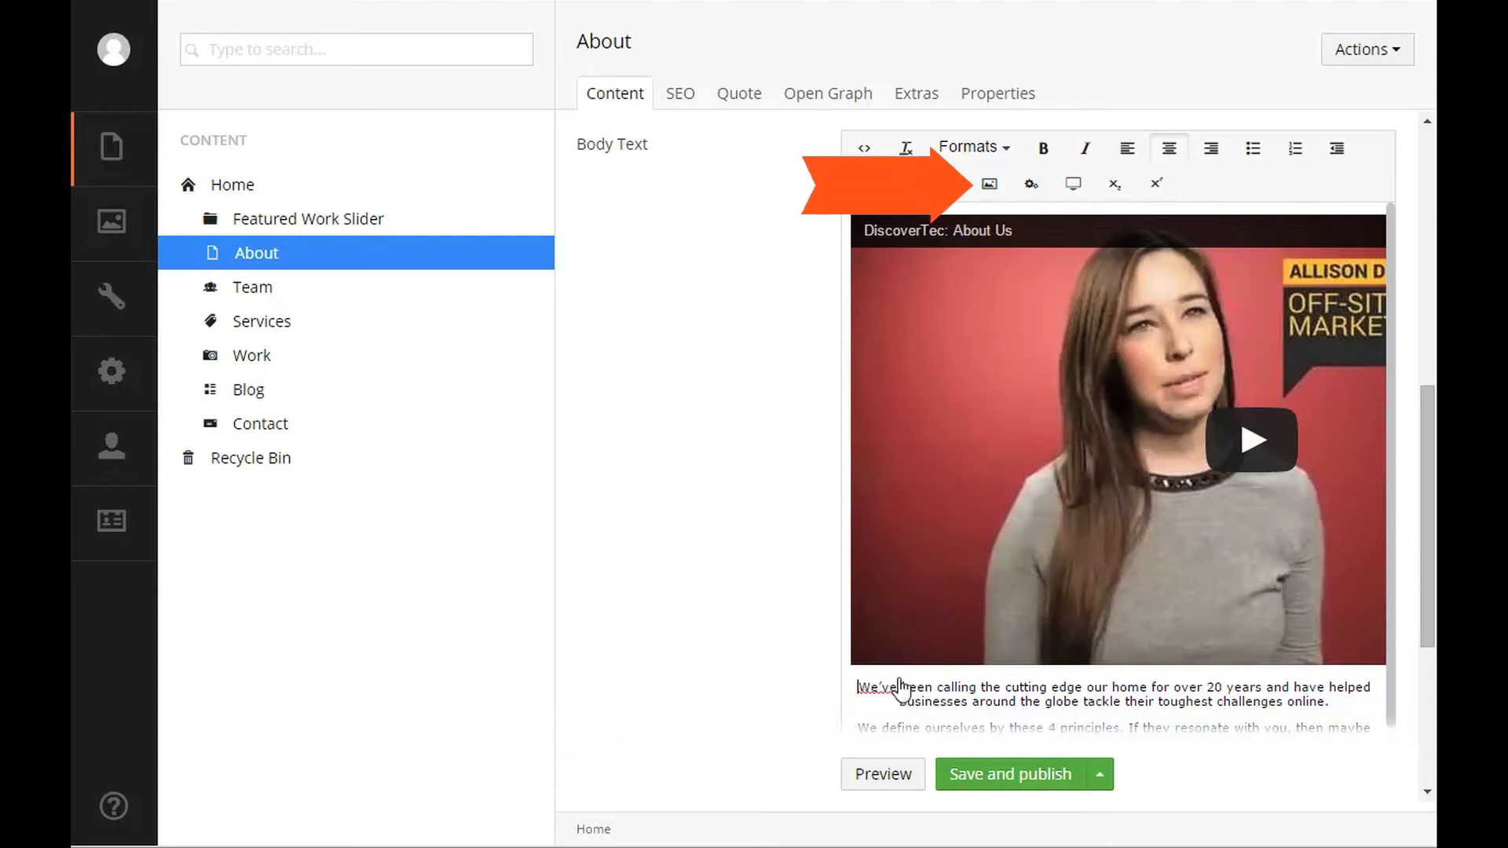
{"action": "left_click", "coordinate": [990, 185]}
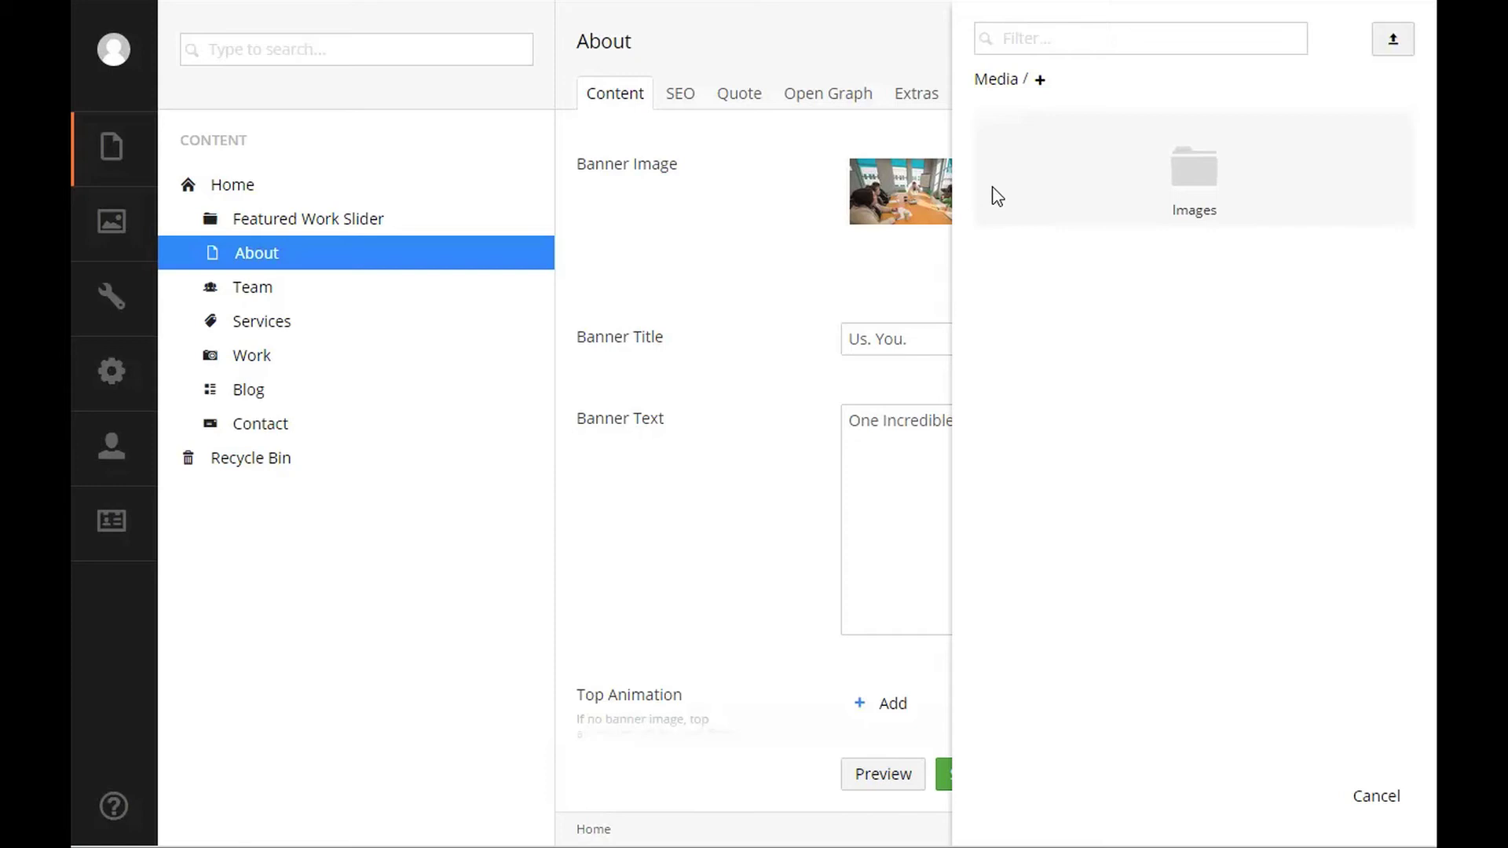
Insert car-feature.png from Images > Homepage Featured Work Slider > C1CU into the body text.
{"action": "left_click", "coordinate": [1131, 164]}
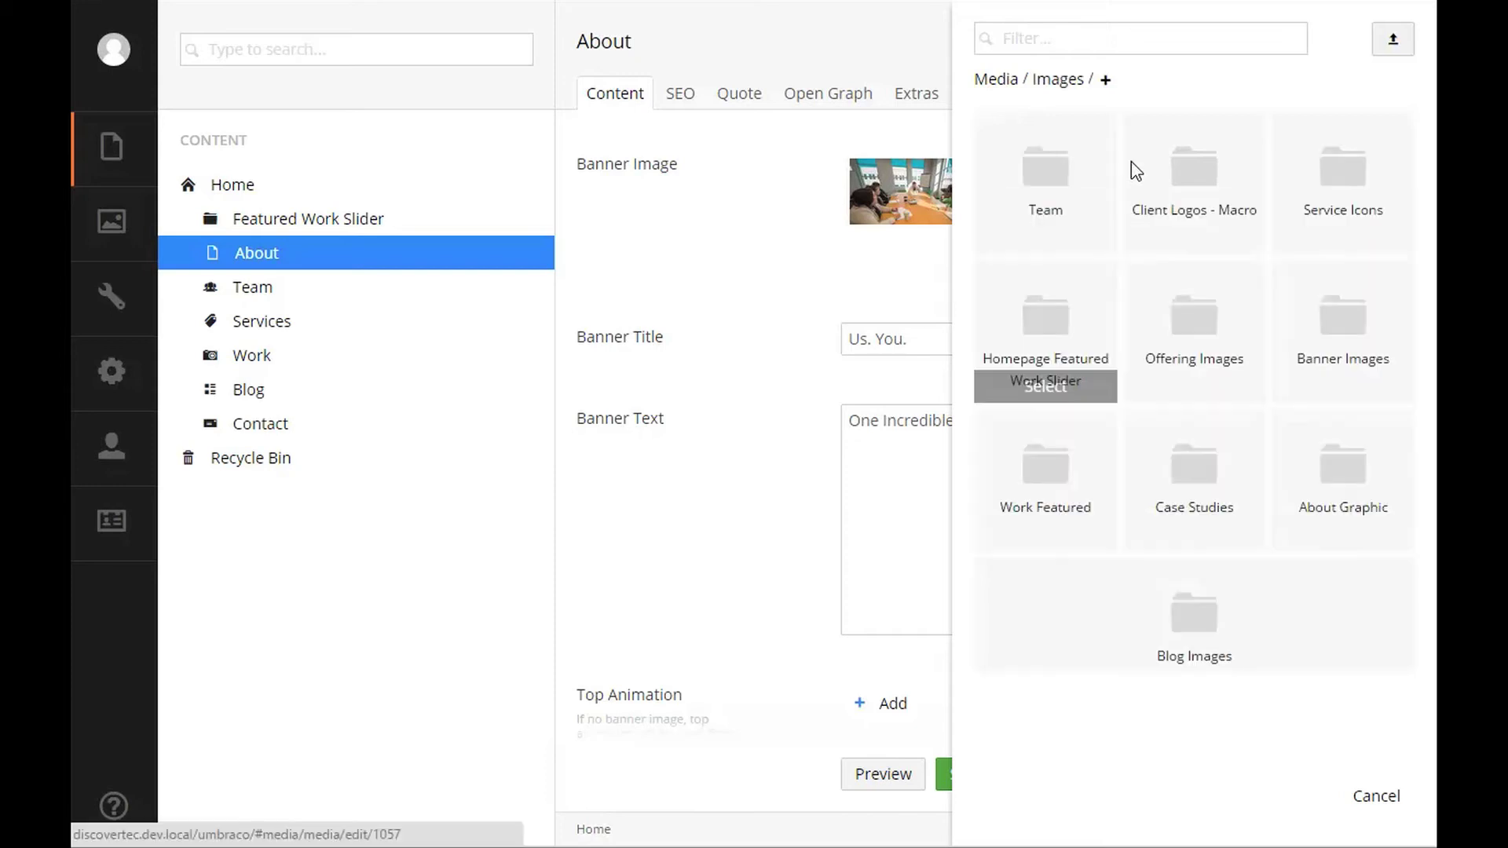
{"action": "left_click", "coordinate": [1048, 322]}
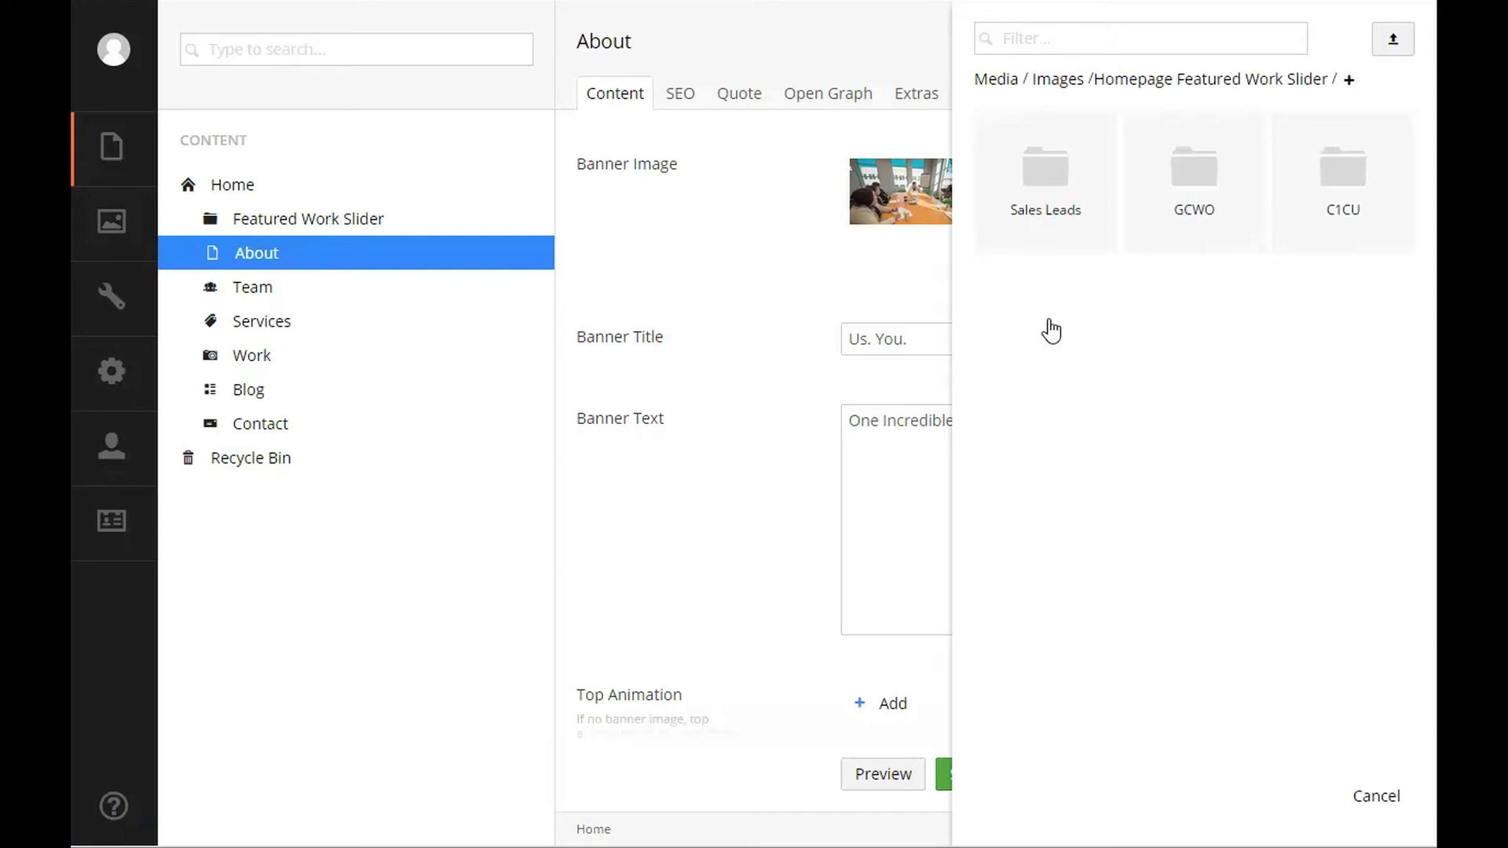
{"action": "left_click", "coordinate": [1368, 187]}
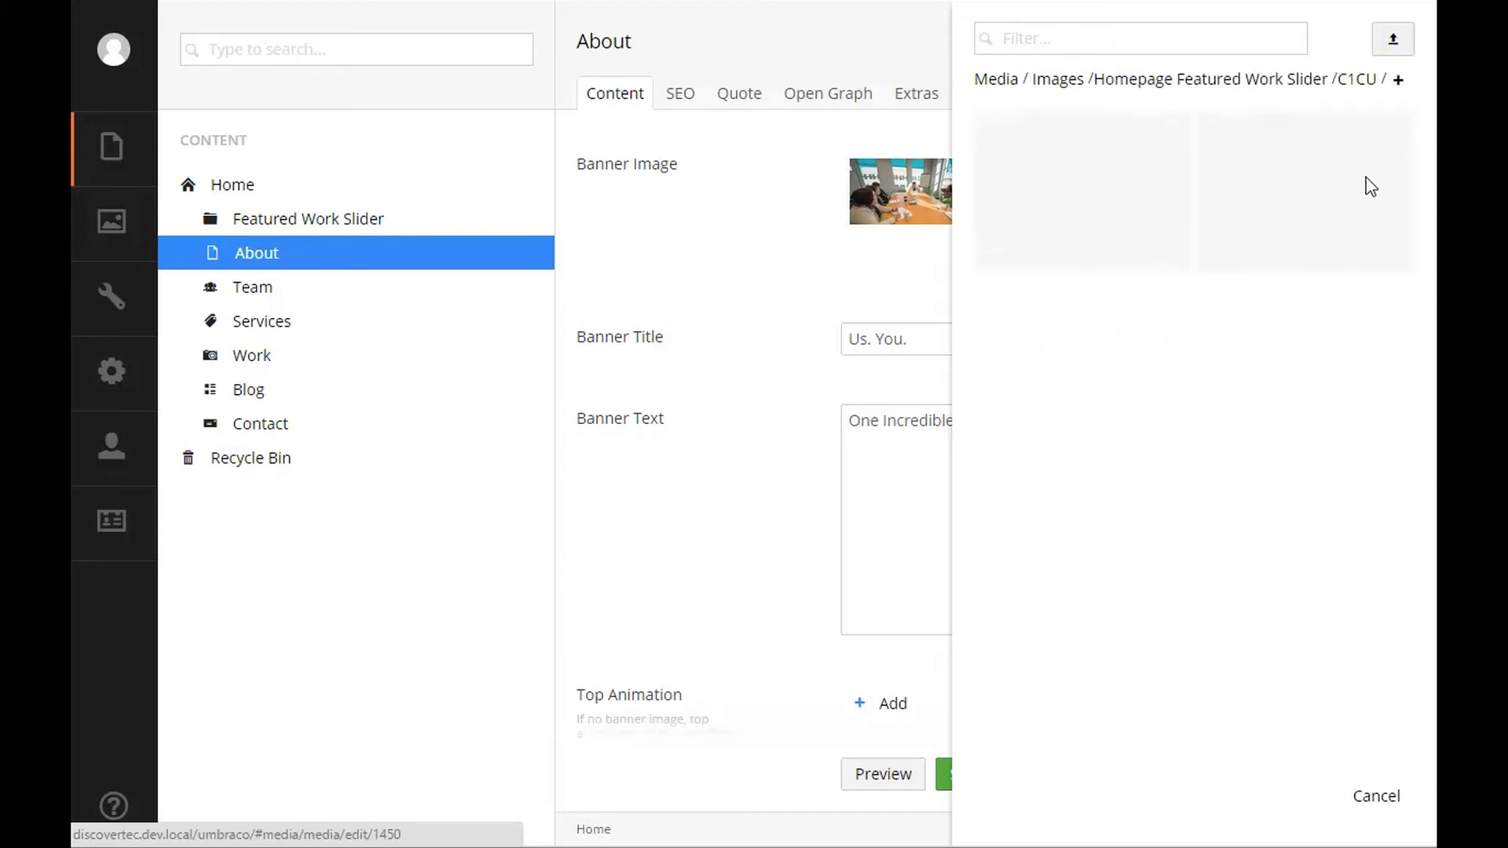
{"action": "left_click", "coordinate": [1311, 220]}
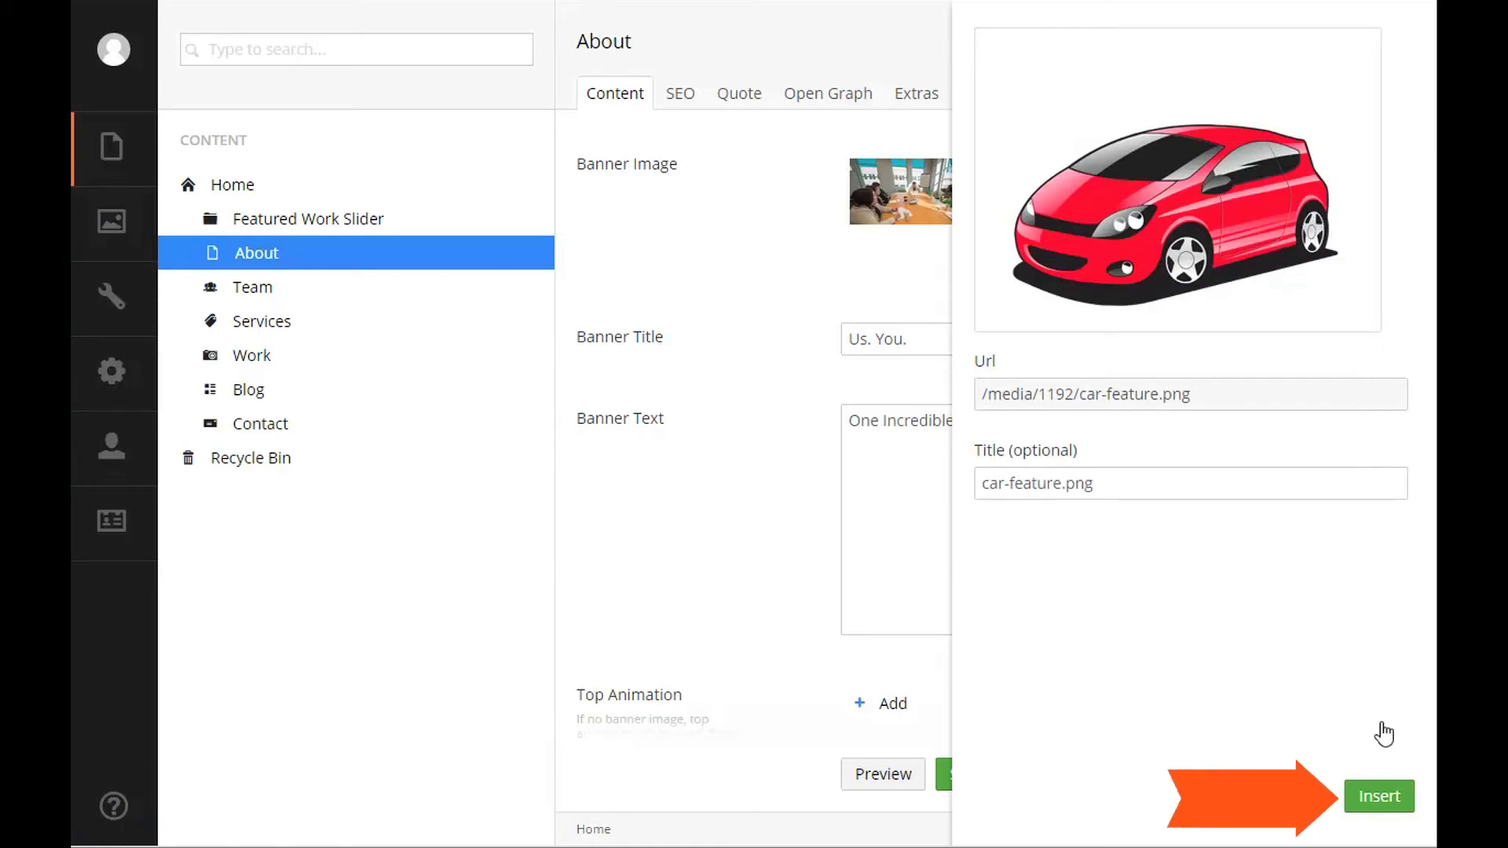
{"action": "left_click", "coordinate": [1391, 797]}
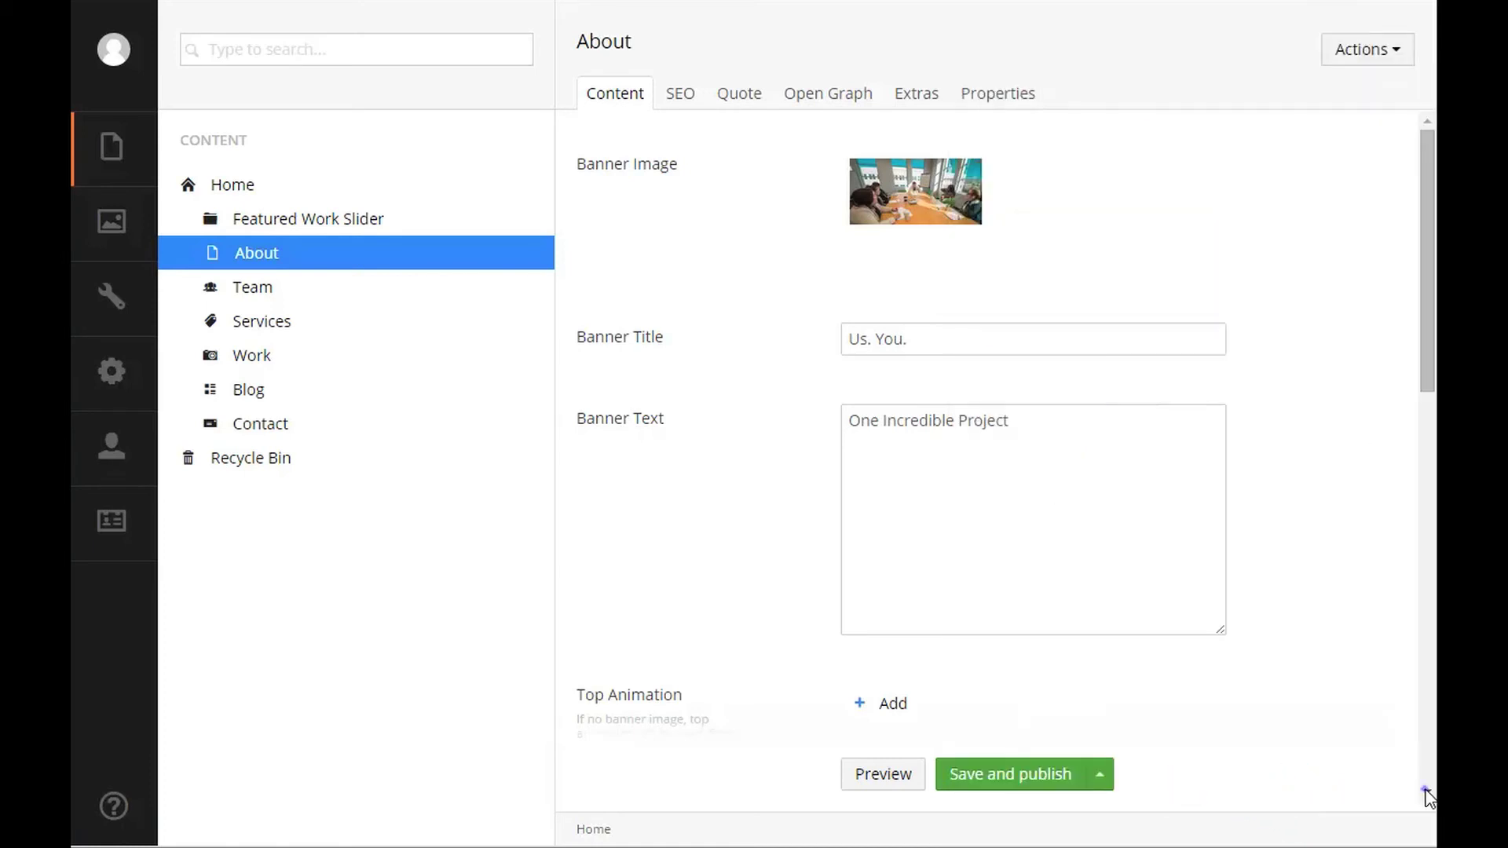
Scroll down through the About page editor.
{"action": "scroll", "coordinate": [1428, 795], "scroll_direction": "down", "scroll_amount": 5}
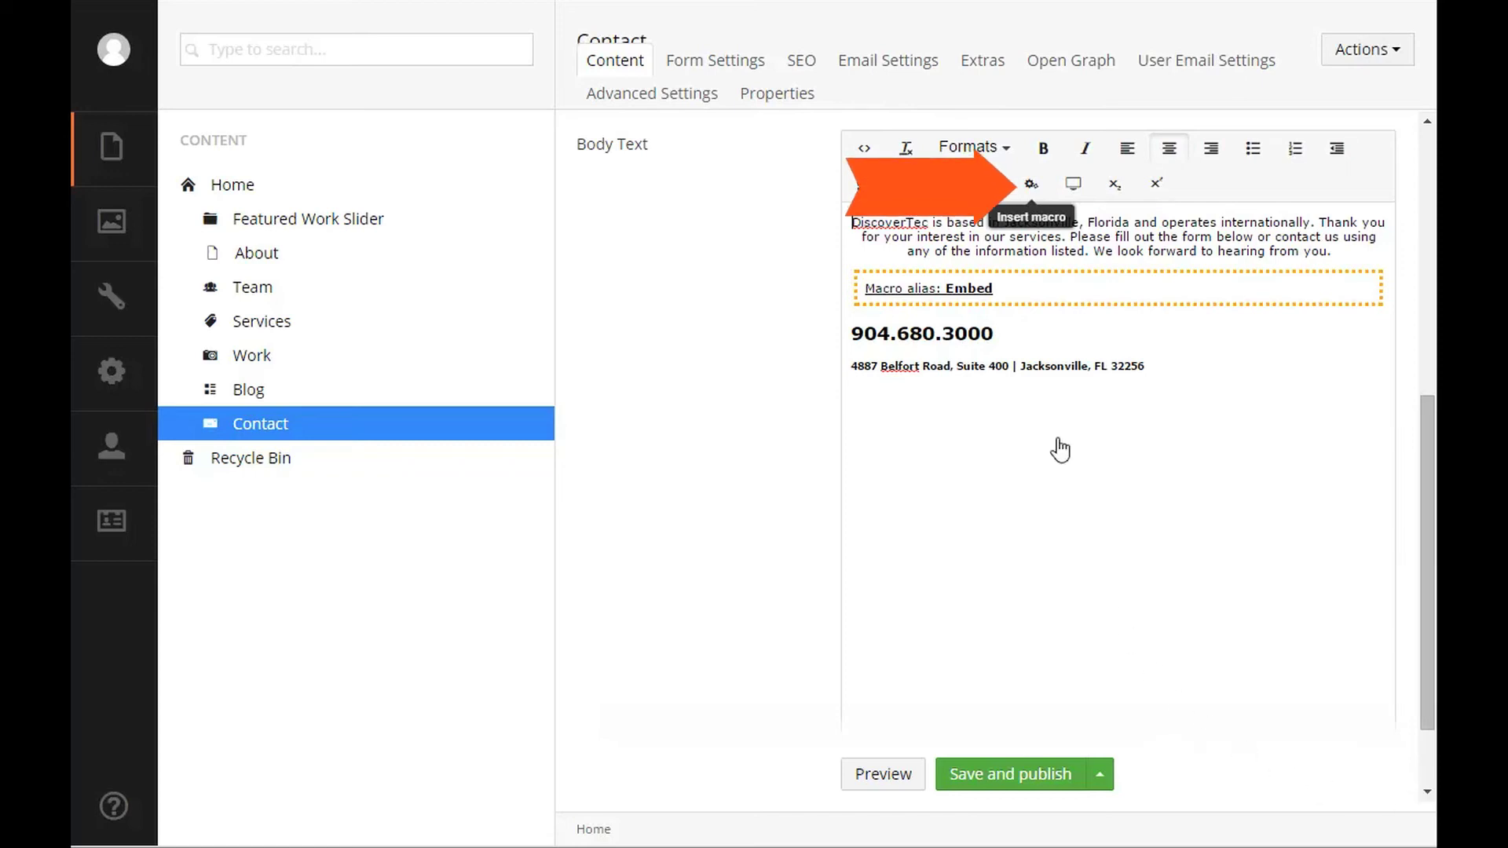
{"action": "left_click", "coordinate": [1034, 184]}
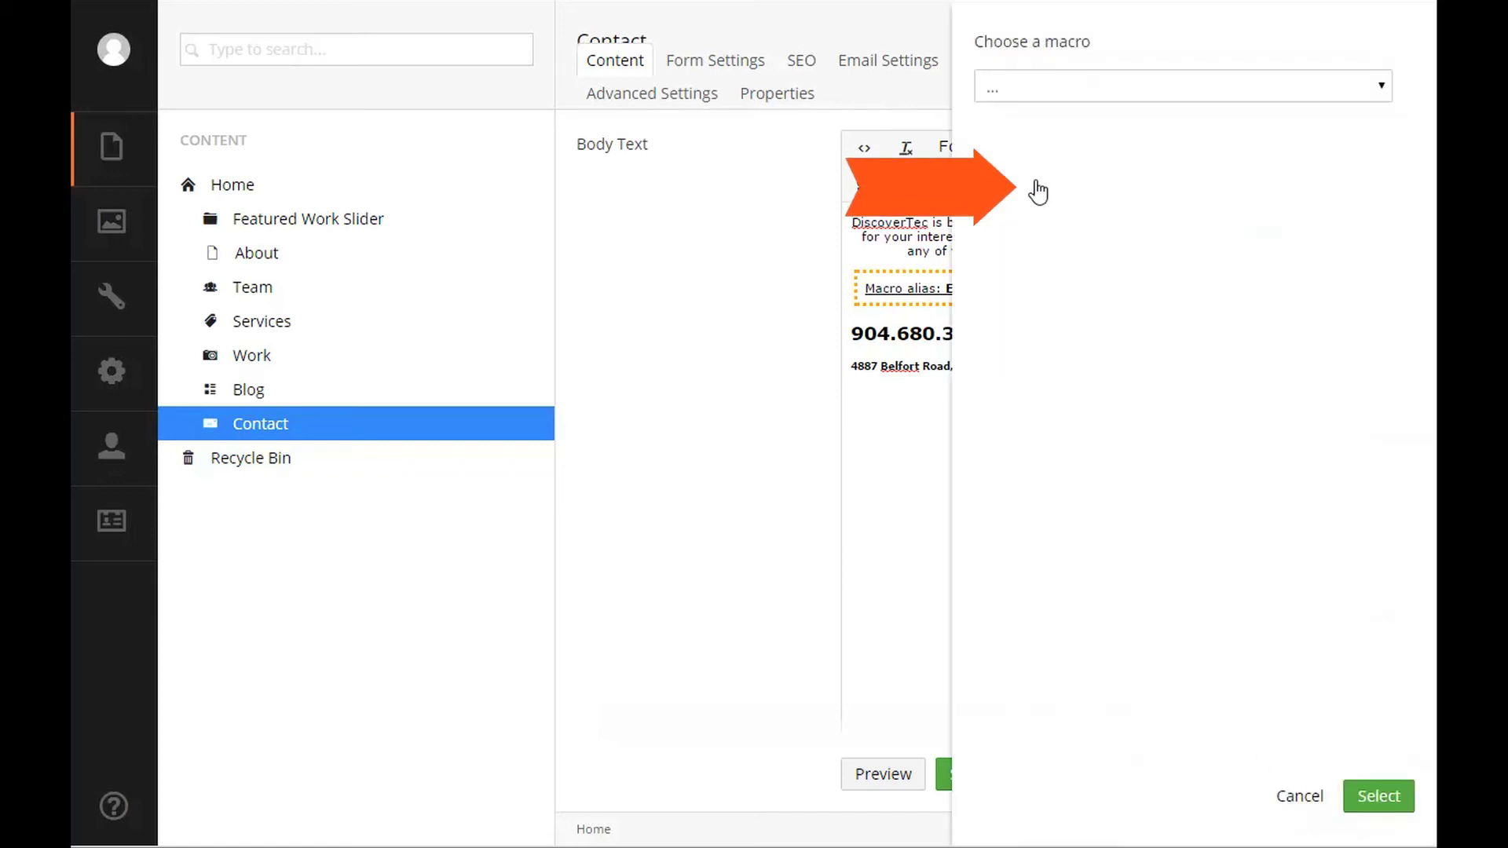
{"action": "left_click", "coordinate": [1051, 93]}
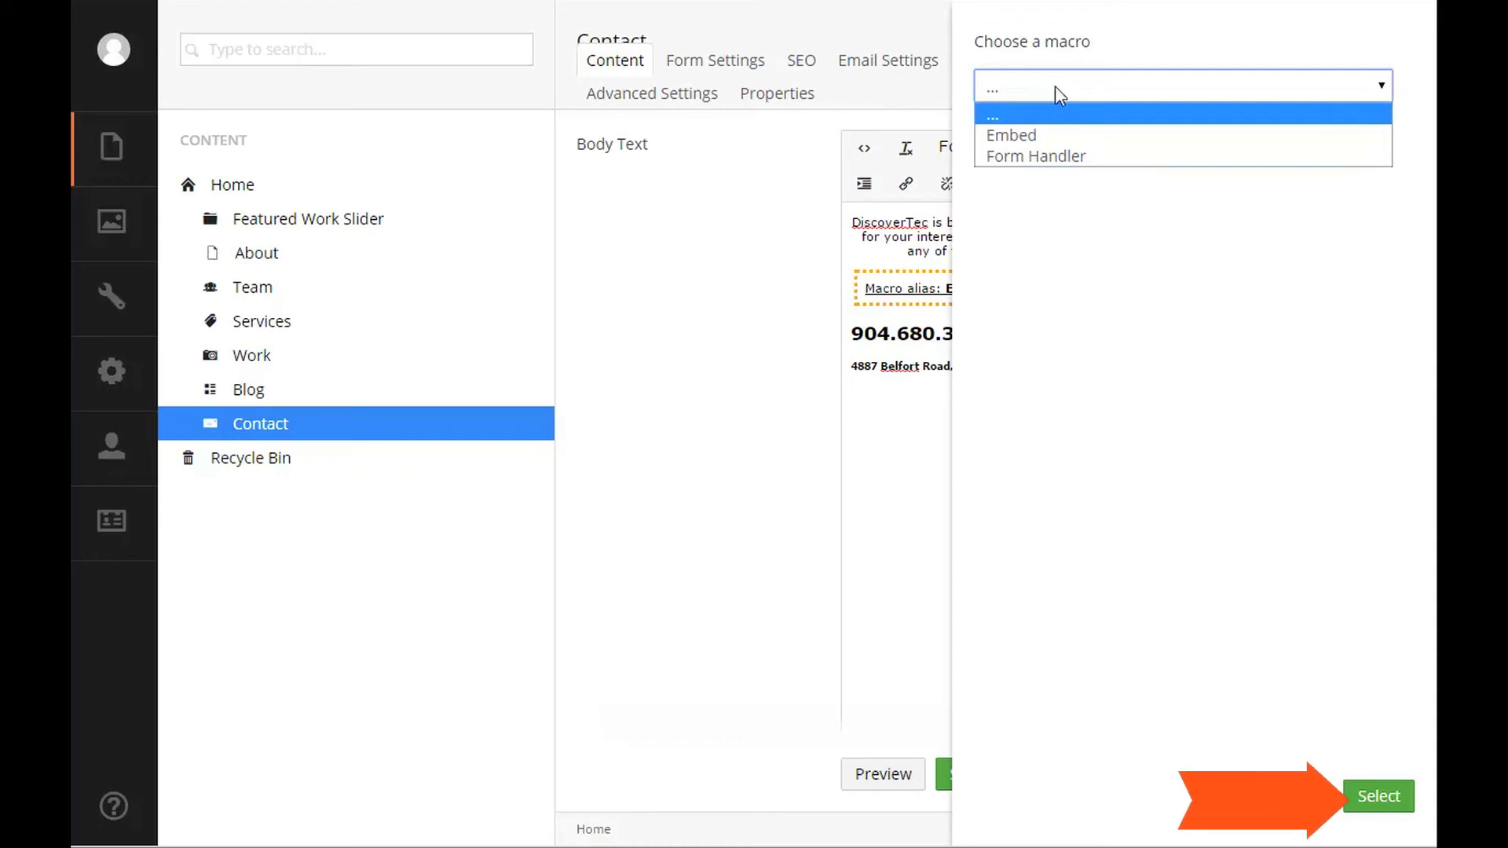
{"action": "left_click", "coordinate": [1296, 794]}
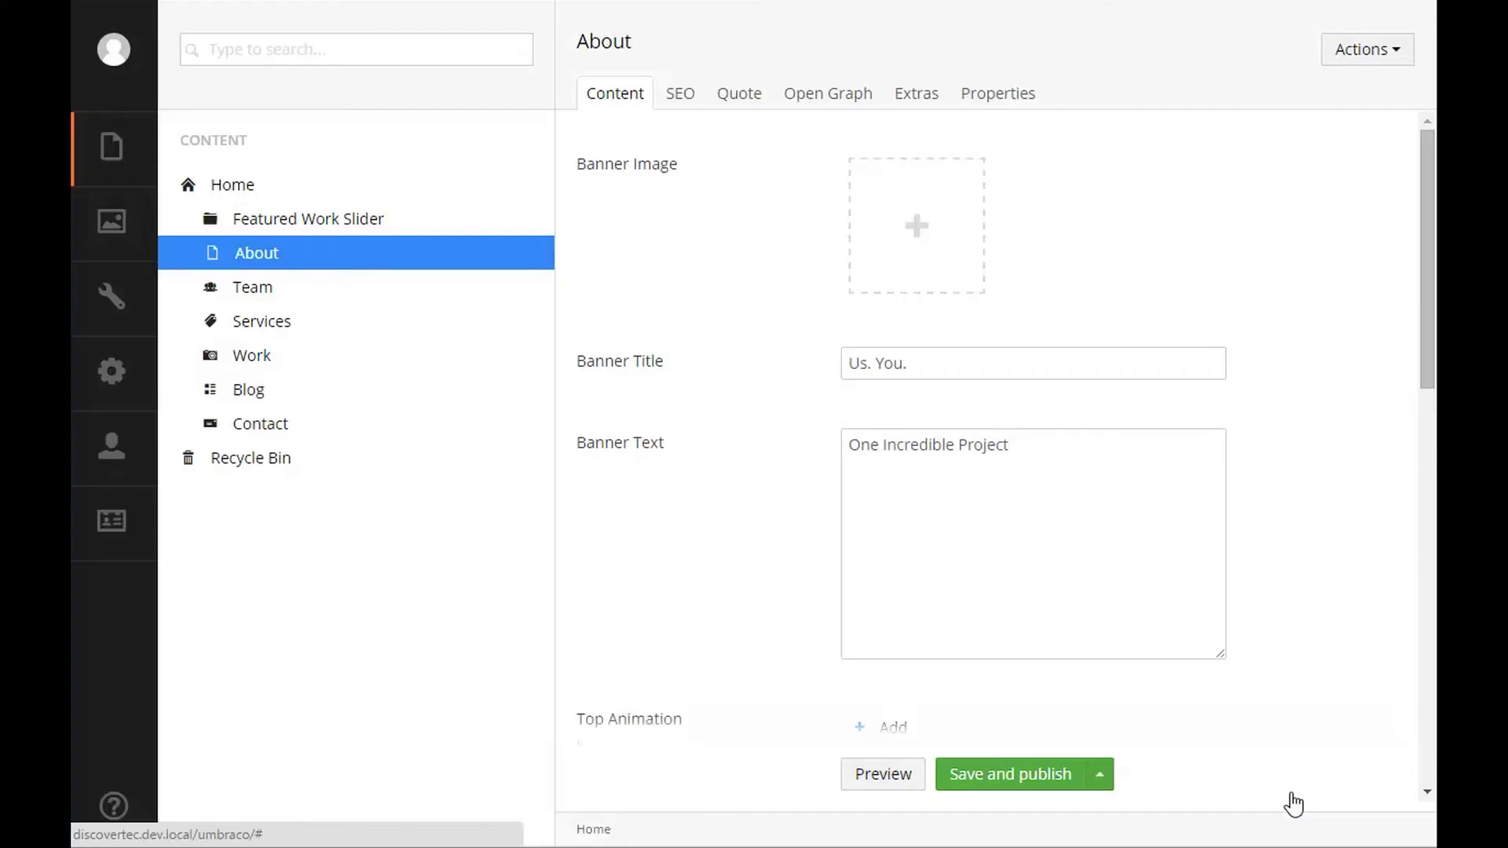
Set the Banner Image to the meeting-room photo from Images > Banner Images.
{"action": "left_click", "coordinate": [915, 230]}
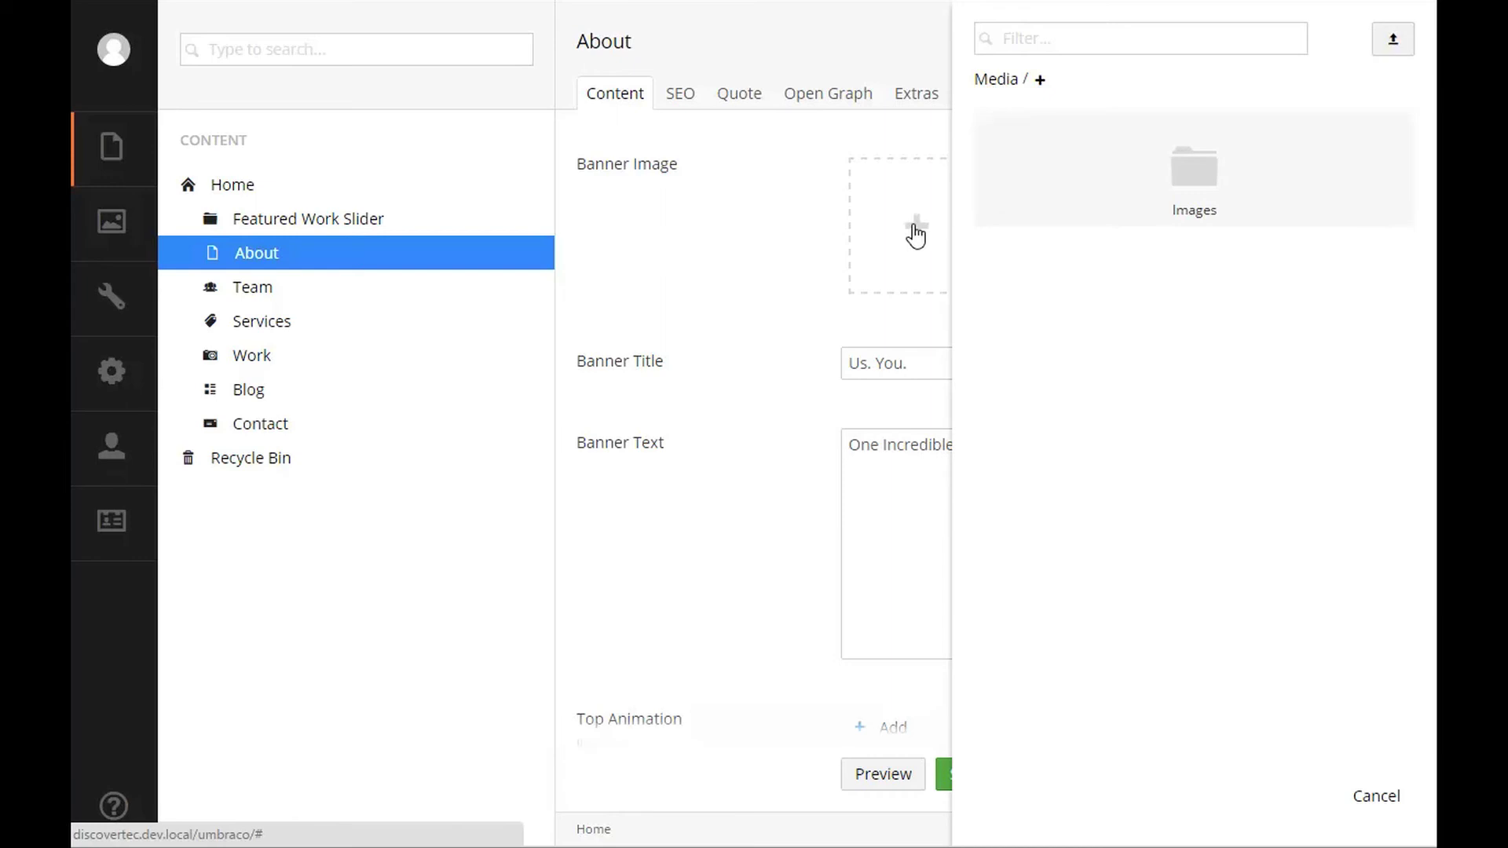
{"action": "left_click", "coordinate": [903, 229]}
{"action": "left_click", "coordinate": [909, 229]}
{"action": "left_click", "coordinate": [1050, 175]}
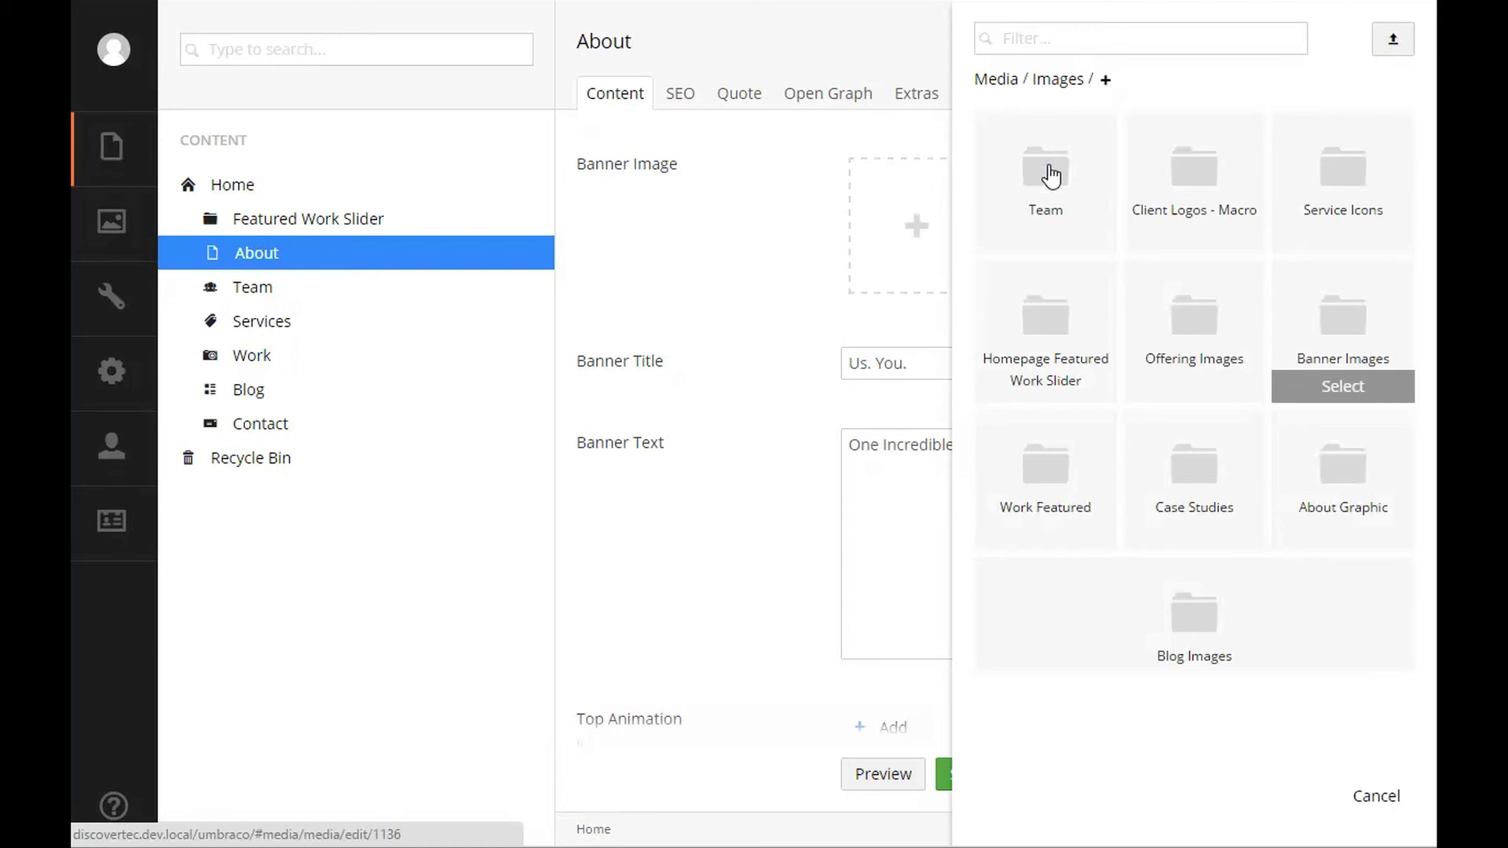
{"action": "left_click", "coordinate": [1319, 314]}
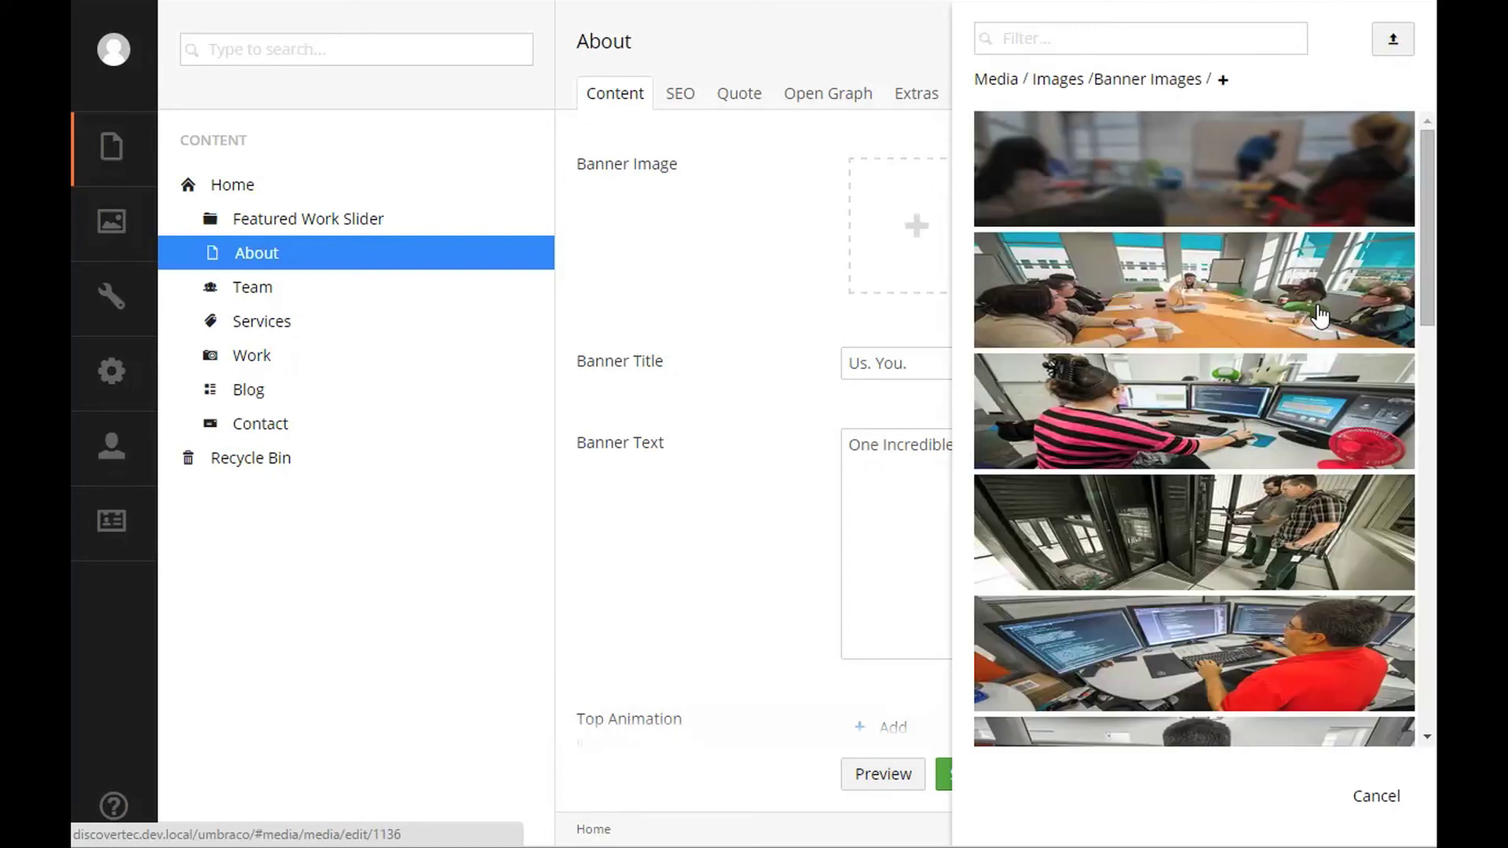
{"action": "left_click", "coordinate": [1319, 314]}
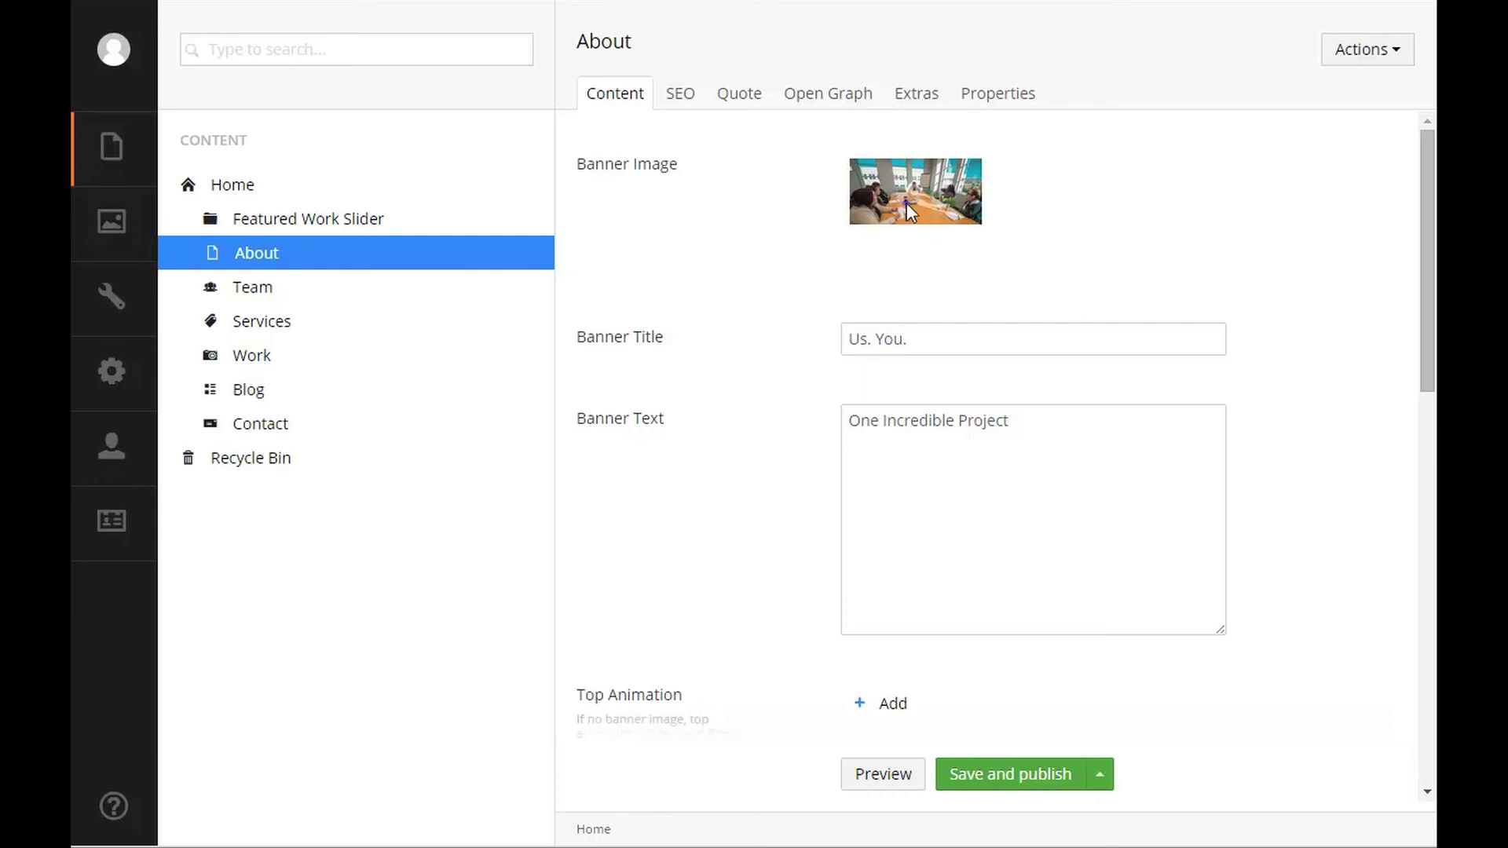
Follow the About page's /about/ link under Properties to view the live DiscoverTec About page.
{"action": "mouse_move", "coordinate": [908, 206]}
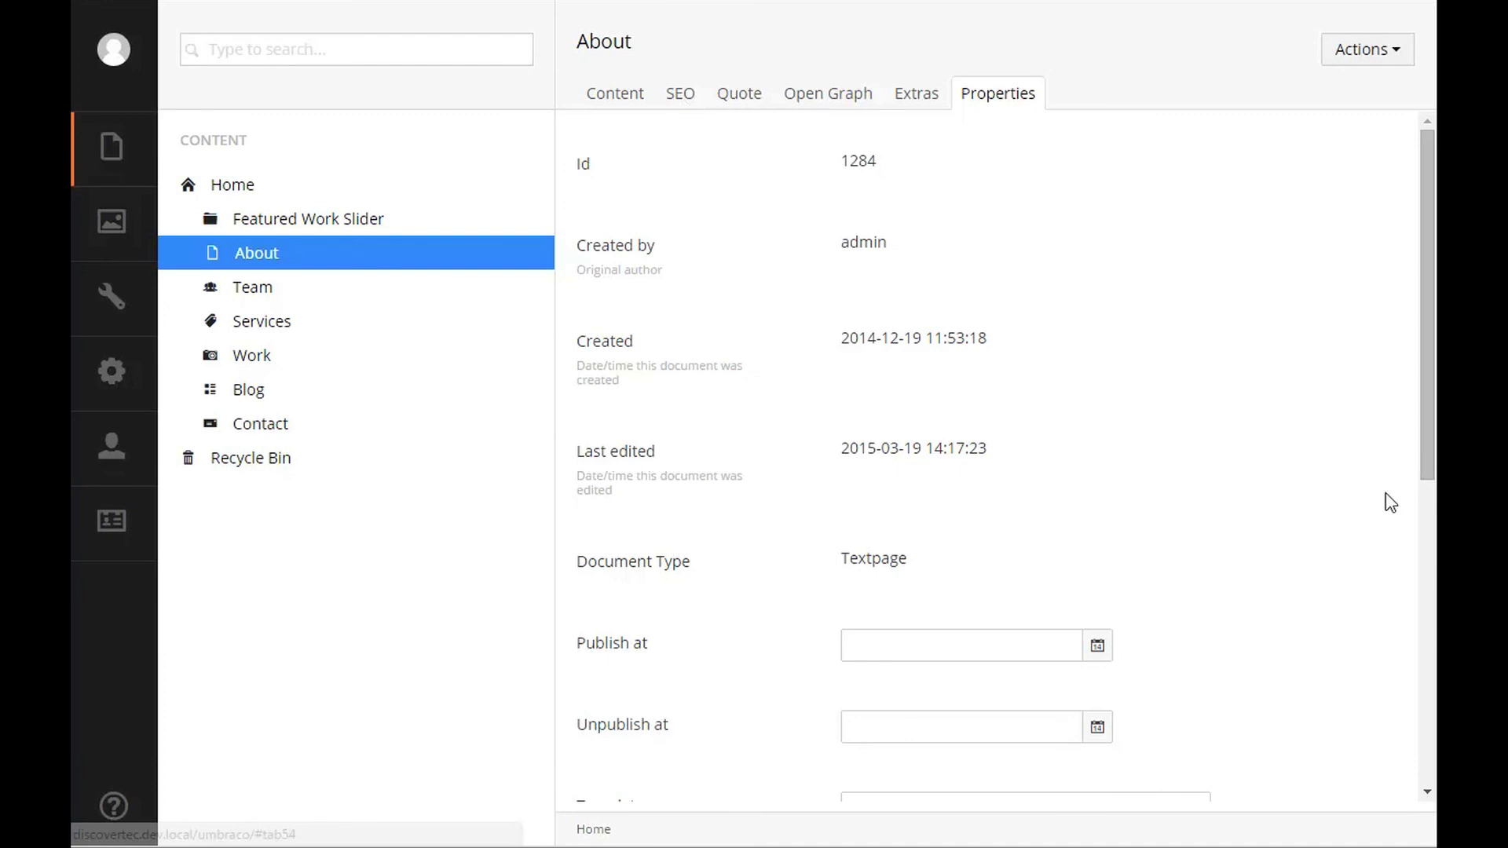
{"action": "scroll", "coordinate": [1427, 792], "scroll_direction": "down", "scroll_amount": 7}
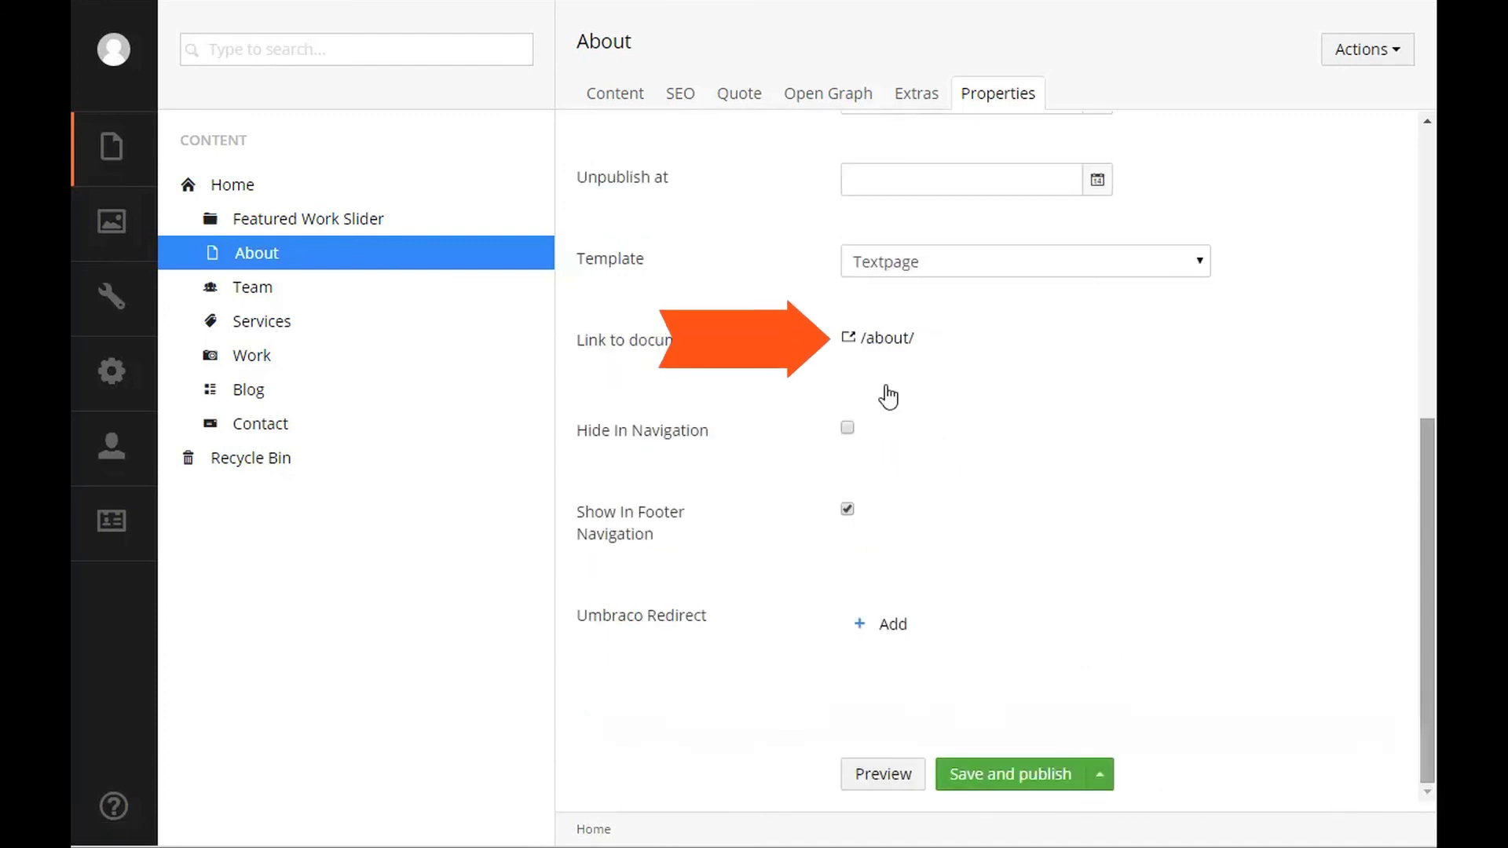
{"action": "left_click", "coordinate": [885, 337]}
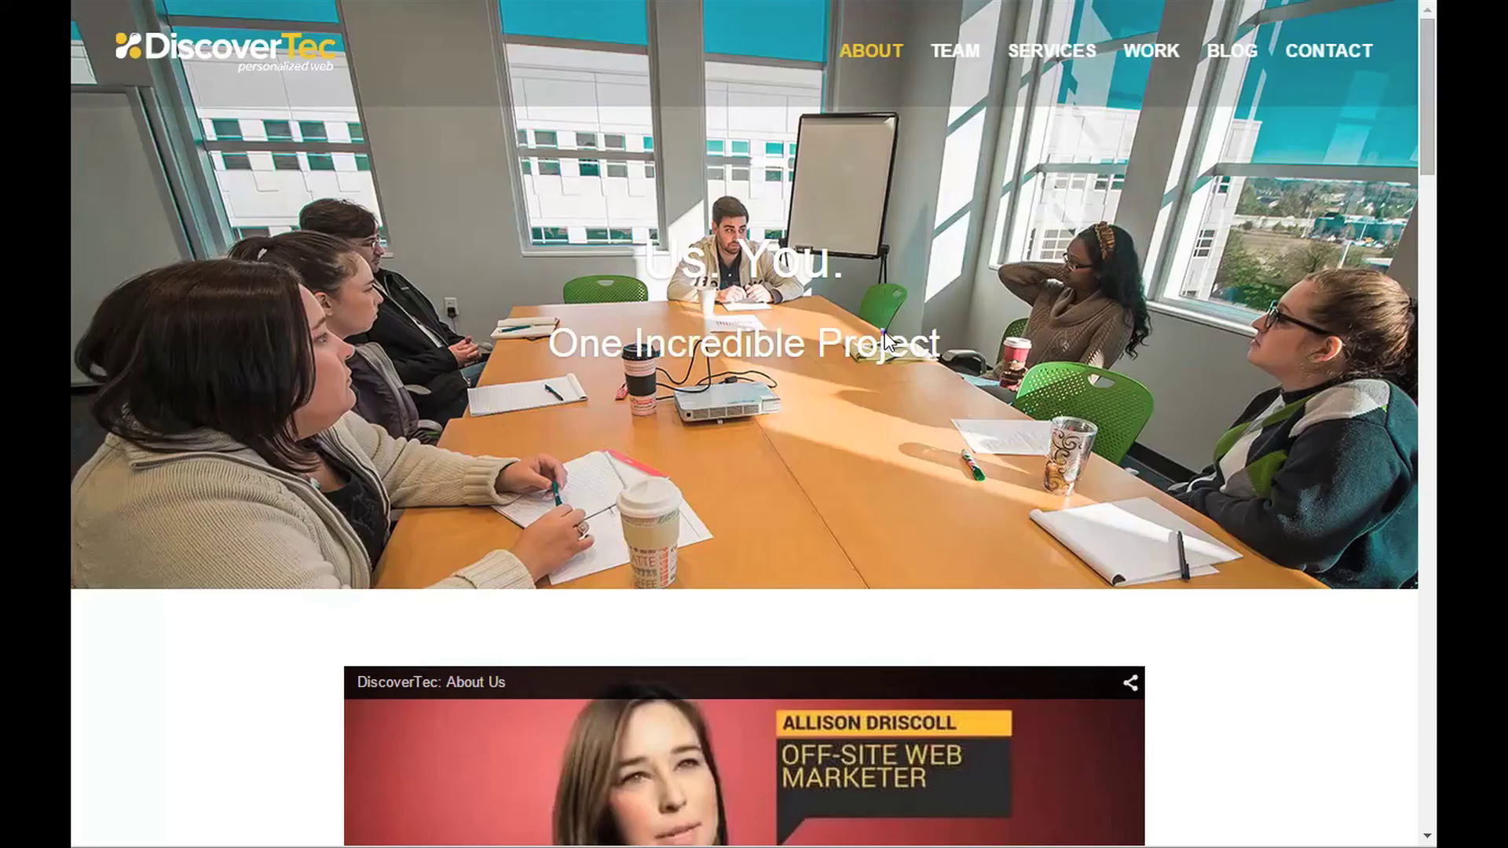